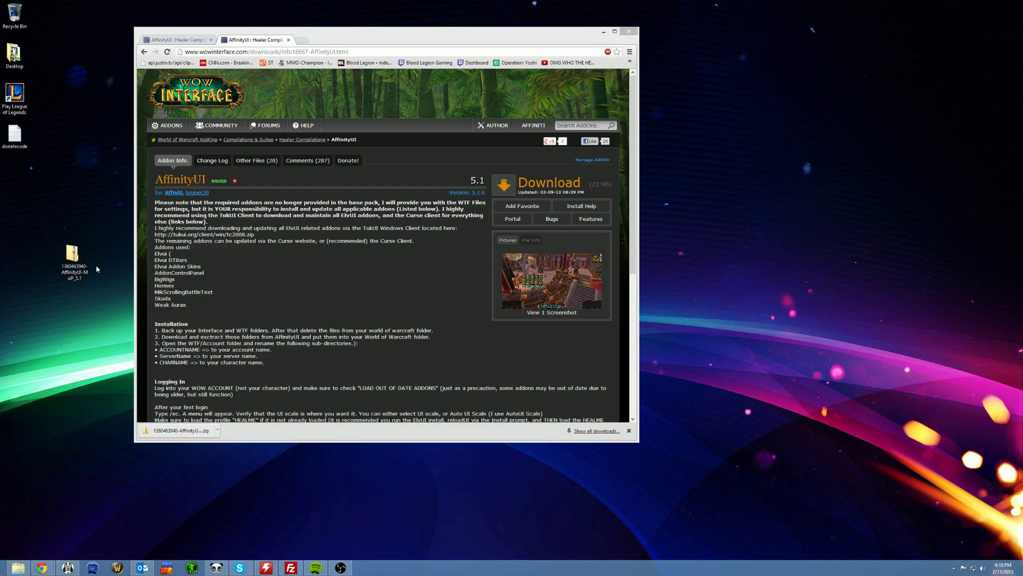
- Extract the AffinityUI zip with Universal Extractor into its suggested desktop folder, then minimize the browser
{"action": "right_click", "coordinate": [72, 250]}
{"action": "left_click", "coordinate": [96, 281]}
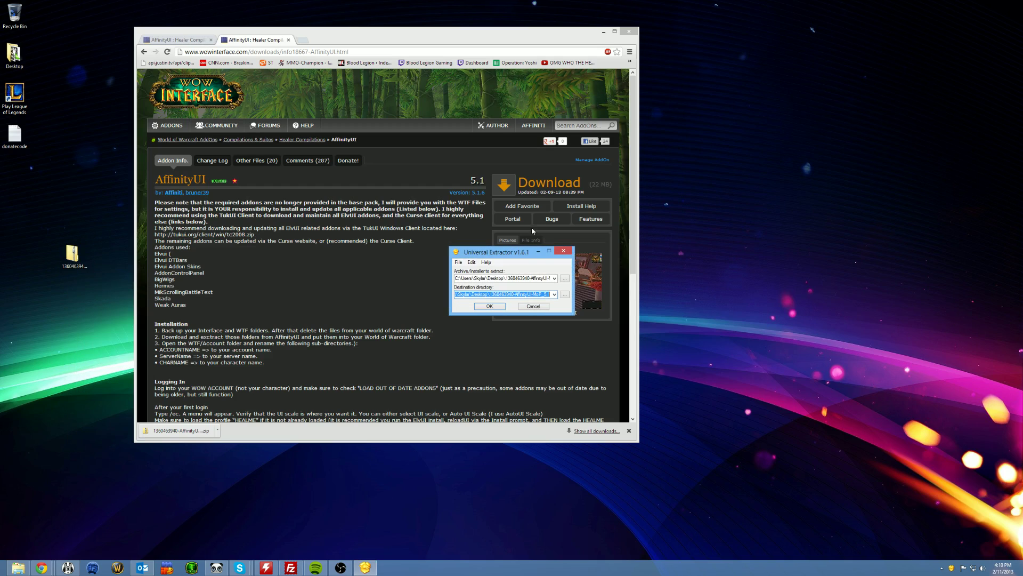
{"action": "left_click", "coordinate": [489, 306]}
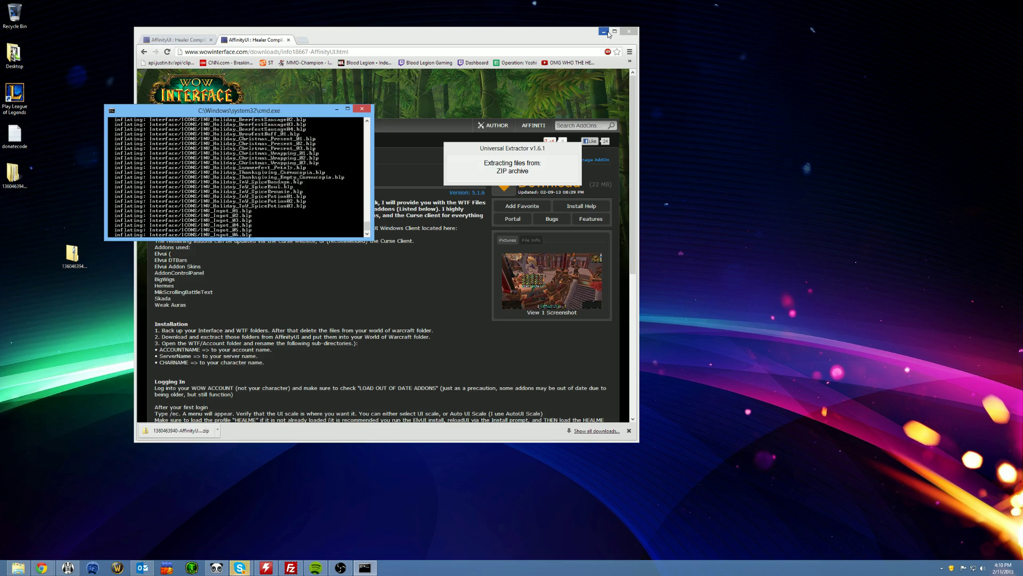
{"action": "mouse_move", "coordinate": [242, 570]}
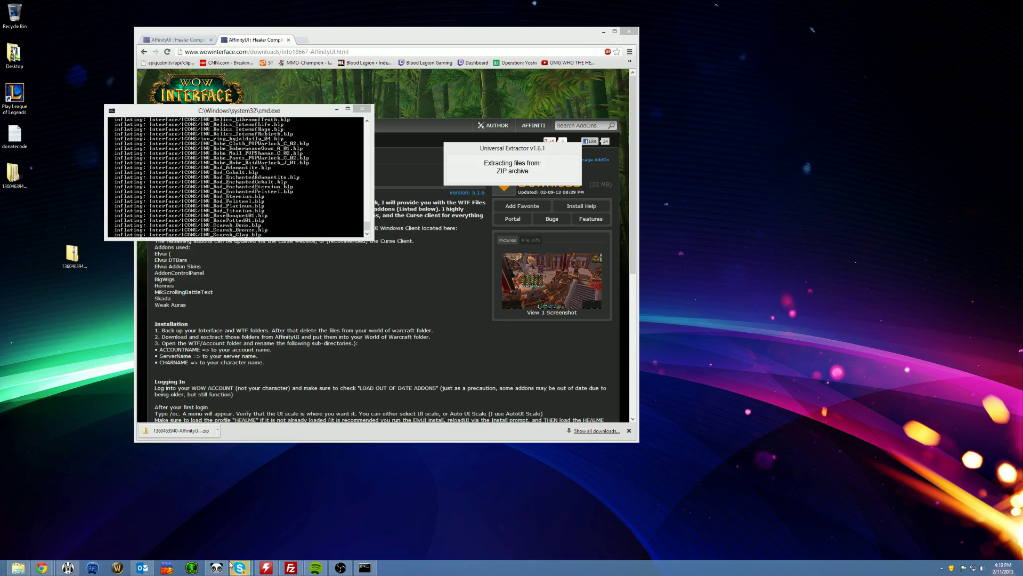
{"action": "left_click", "coordinate": [604, 32]}
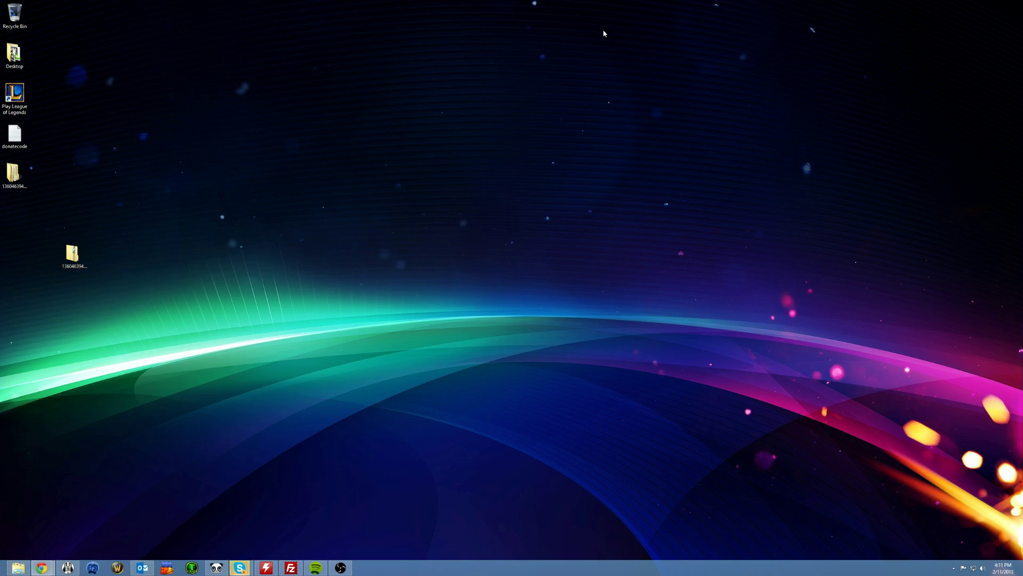
- Open the extracted AffinityUI pack's WTF\ACCOUNT folder and set its window aside
{"action": "double_click", "coordinate": [13, 173]}
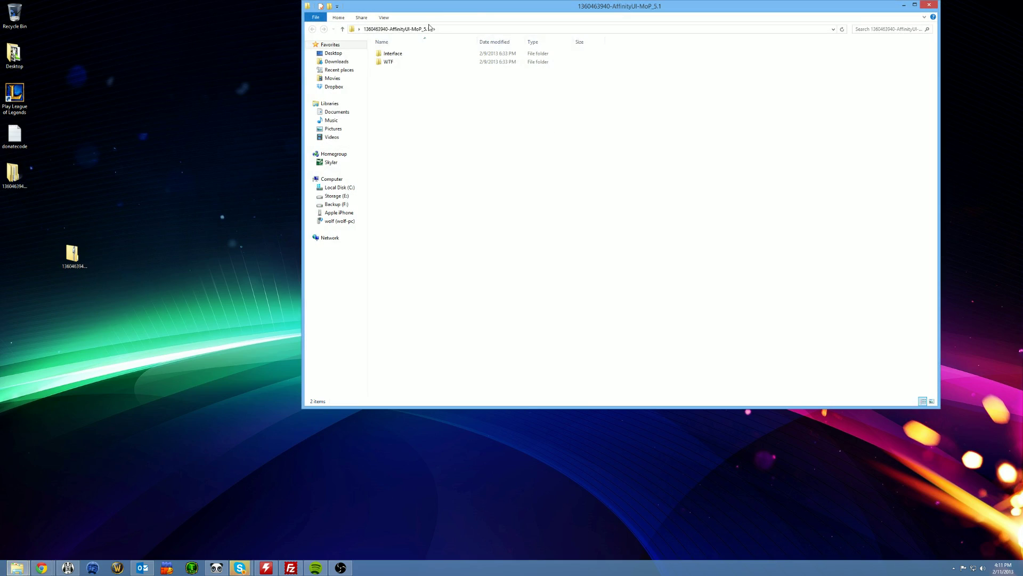
{"action": "double_click", "coordinate": [410, 53]}
{"action": "double_click", "coordinate": [409, 54]}
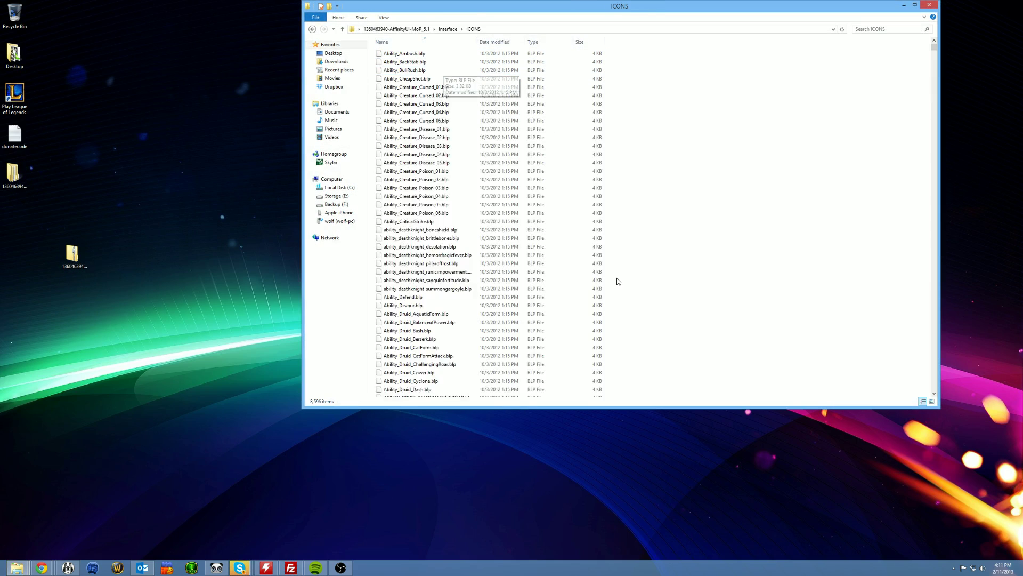
{"action": "left_click", "coordinate": [449, 30]}
{"action": "left_click", "coordinate": [413, 30]}
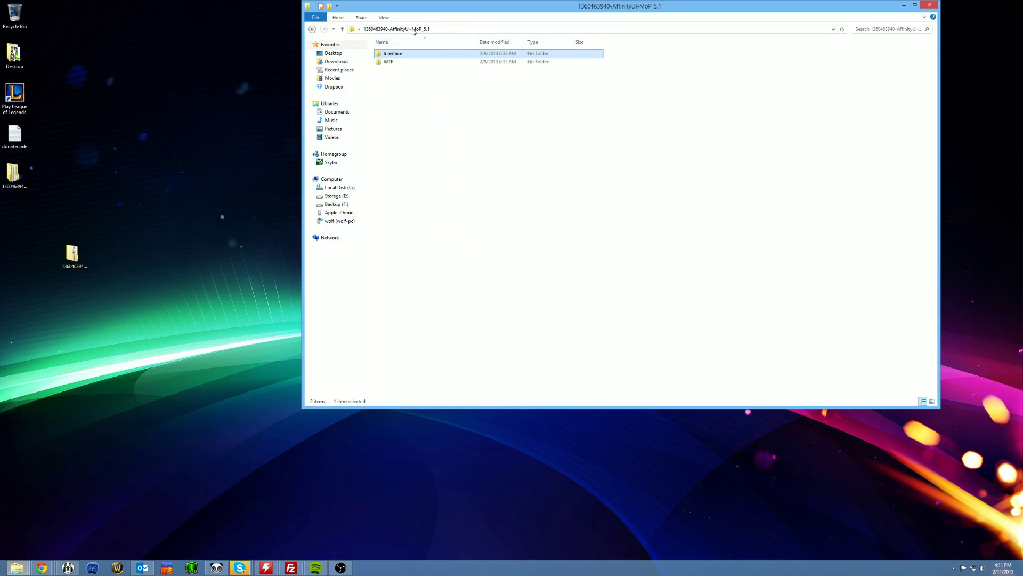
{"action": "double_click", "coordinate": [405, 62]}
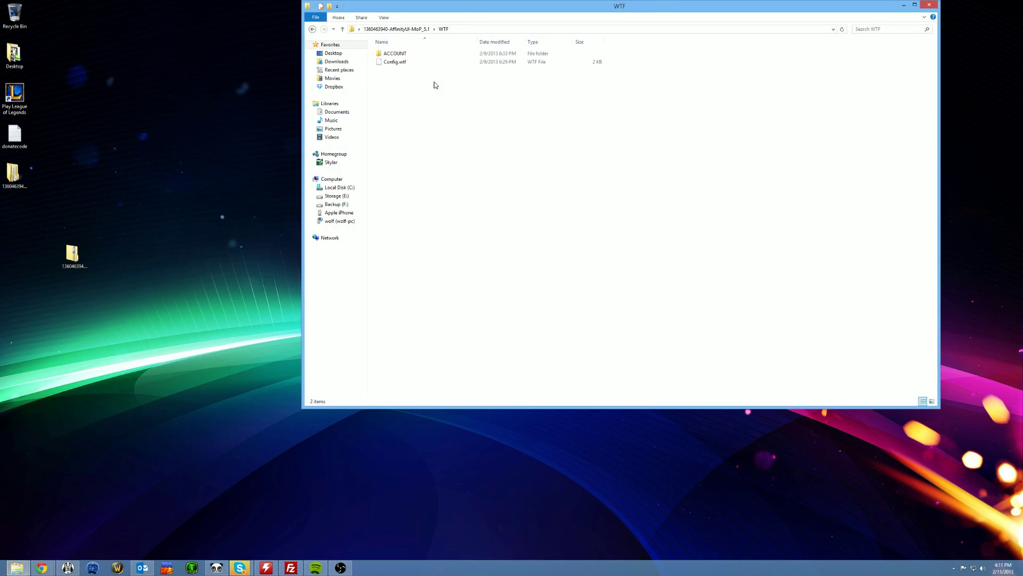
{"action": "left_click", "coordinate": [402, 53]}
{"action": "right_click", "coordinate": [400, 53]}
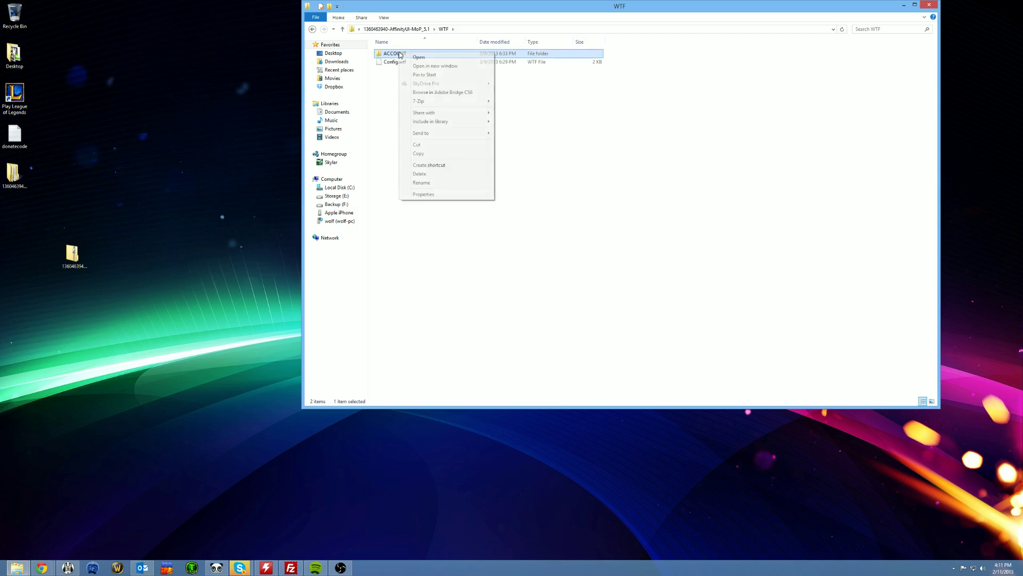
{"action": "left_click", "coordinate": [420, 57]}
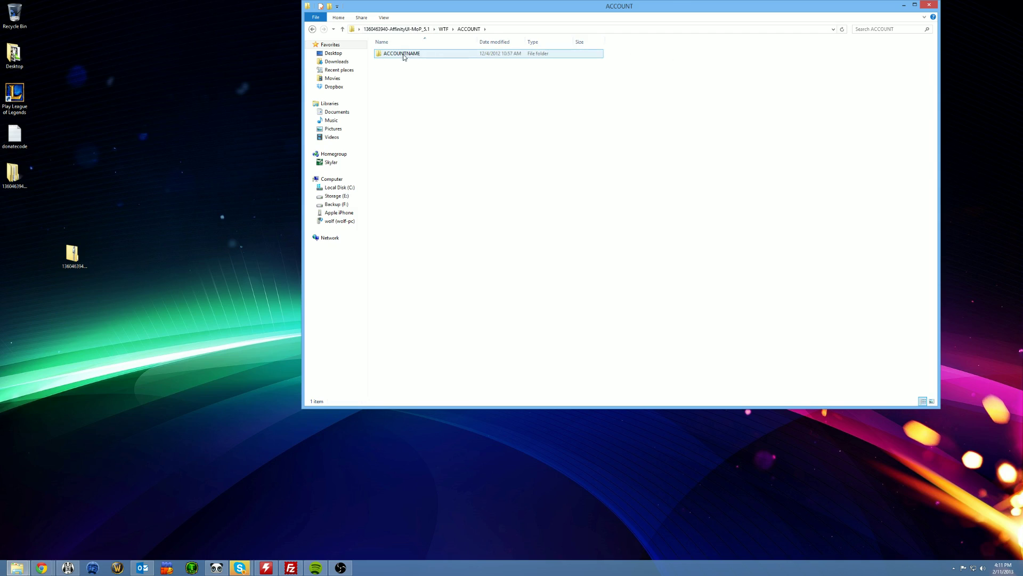
{"action": "left_click_drag", "start_coordinate": [476, 11], "coordinate": [412, 61]}
- Copy the real account folder name from C:\World of Warcraft\WTF\Account
{"action": "key", "text": "super+e"}
{"action": "left_click", "coordinate": [368, 118]}
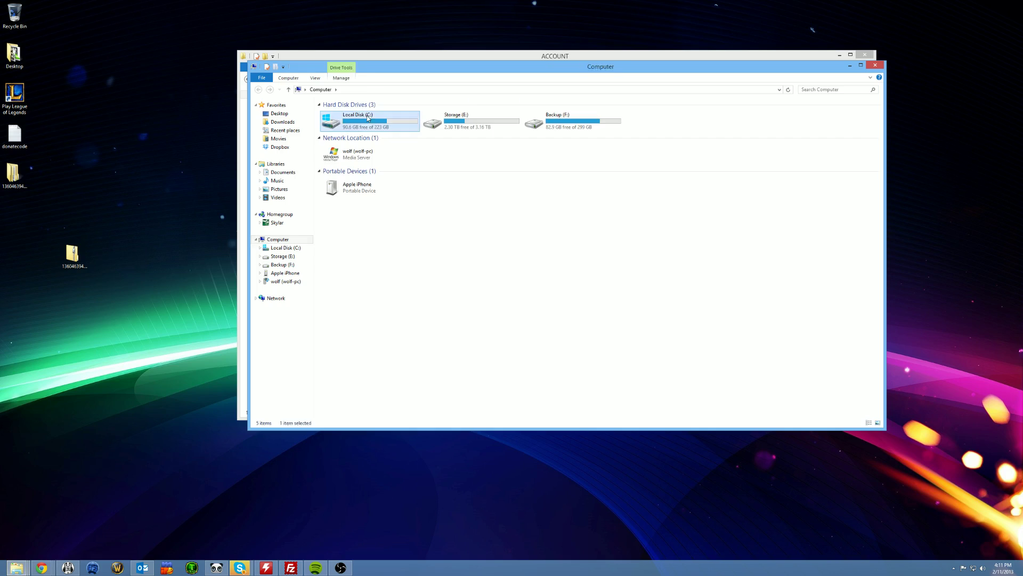
{"action": "double_click", "coordinate": [368, 118]}
{"action": "double_click", "coordinate": [347, 198]}
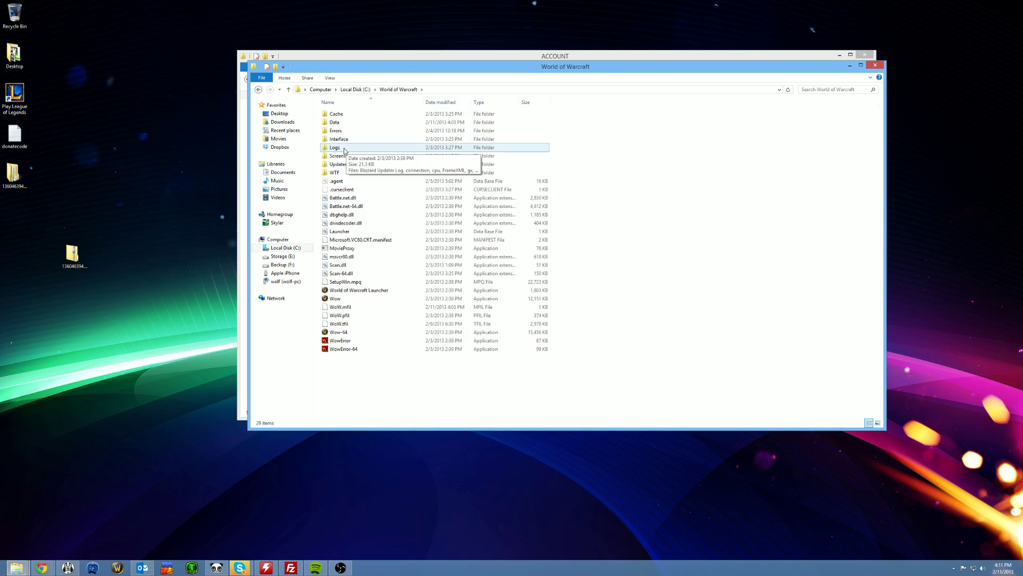
{"action": "double_click", "coordinate": [334, 172]}
{"action": "double_click", "coordinate": [341, 113]}
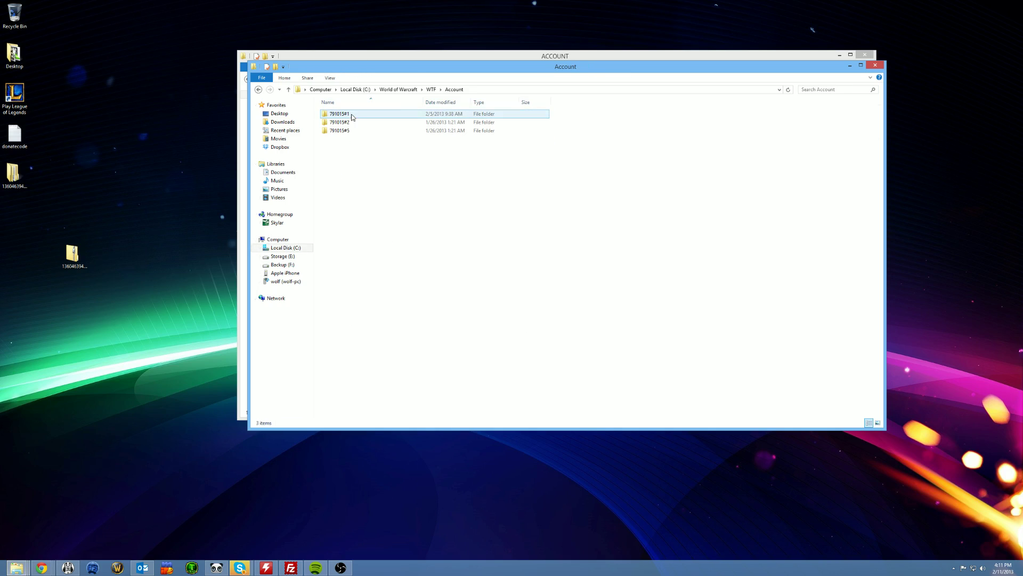
{"action": "left_click", "coordinate": [339, 123]}
{"action": "right_click", "coordinate": [338, 122]}
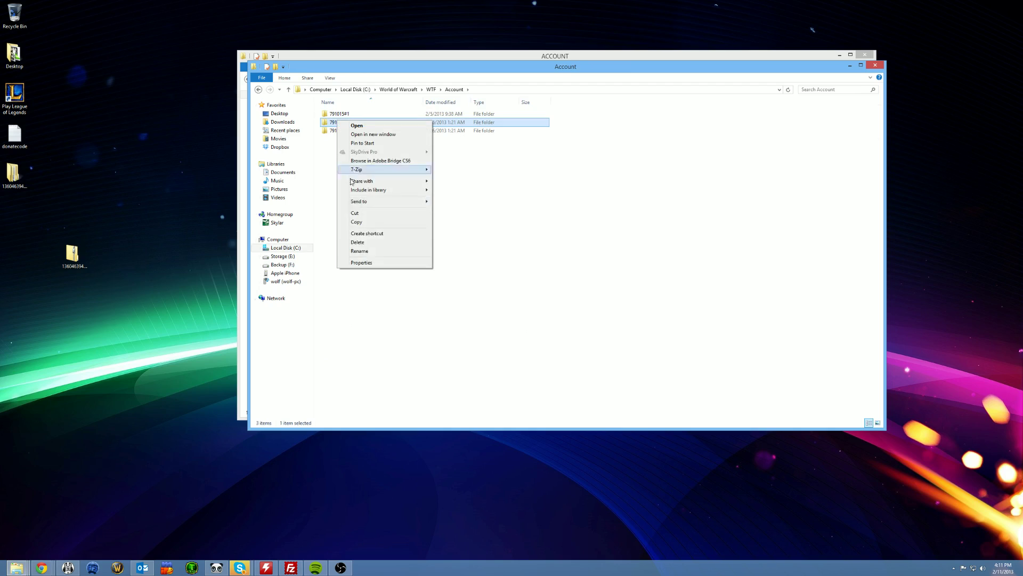
{"action": "left_click", "coordinate": [360, 251]}
{"action": "key", "text": "ctrl+c"}
{"action": "left_click_drag", "start_coordinate": [442, 62], "coordinate": [528, 194]}
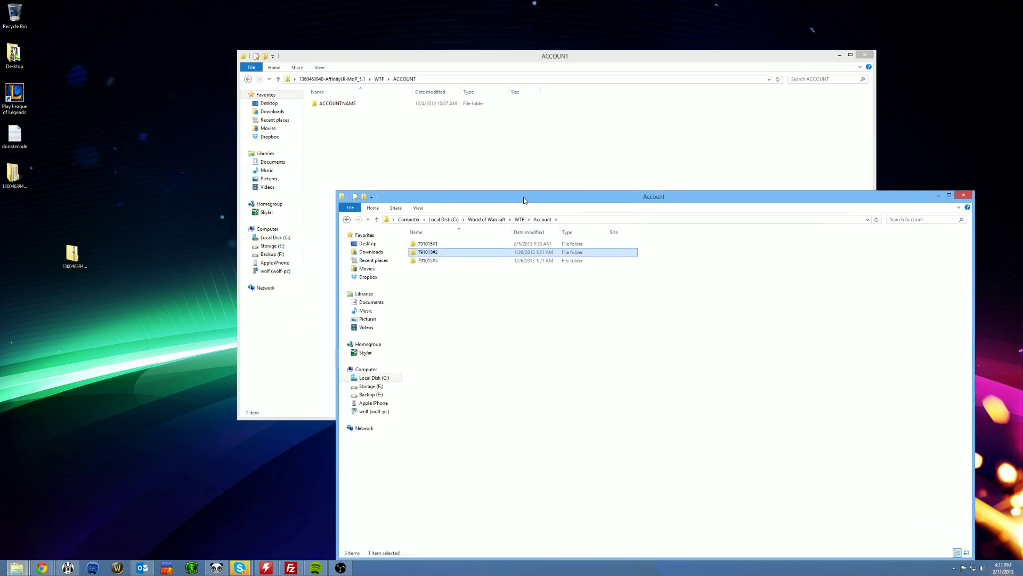
- Rename the ACCOUNTNAME folder to the copied account name
{"action": "left_click", "coordinate": [336, 103]}
{"action": "right_click", "coordinate": [330, 103]}
{"action": "left_click", "coordinate": [355, 233]}
{"action": "key", "text": "ctrl+v"}
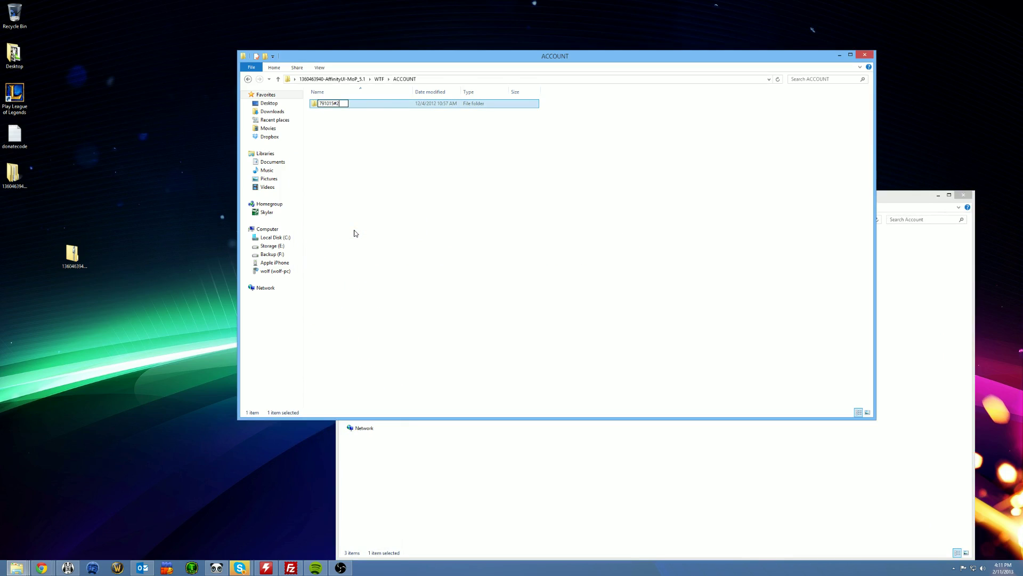
{"action": "key", "text": "Return"}
{"action": "key", "text": "Return"}
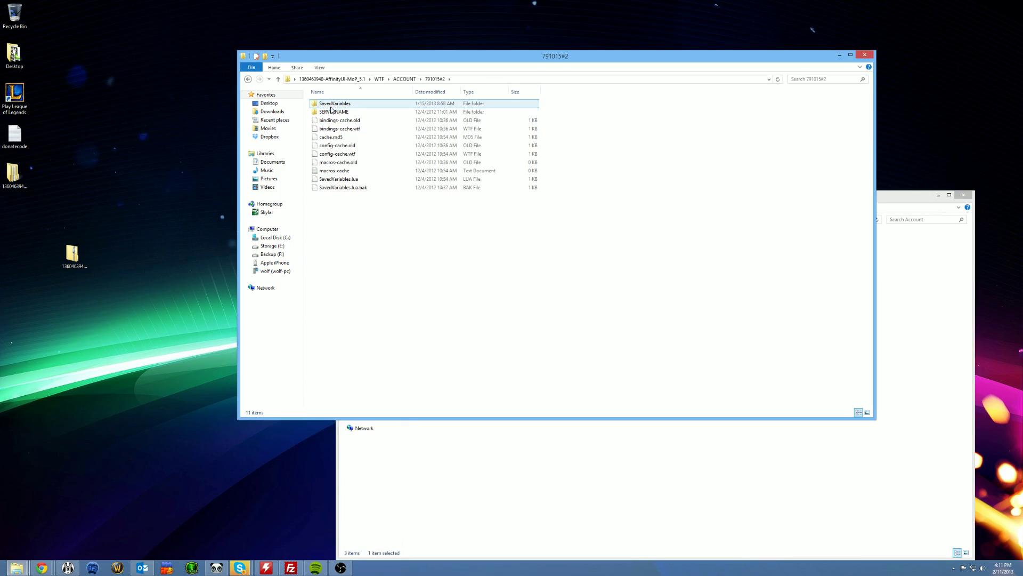
- Rename the SERVERNAME folder to Illidan
{"action": "right_click", "coordinate": [331, 111]}
{"action": "left_click", "coordinate": [361, 240]}
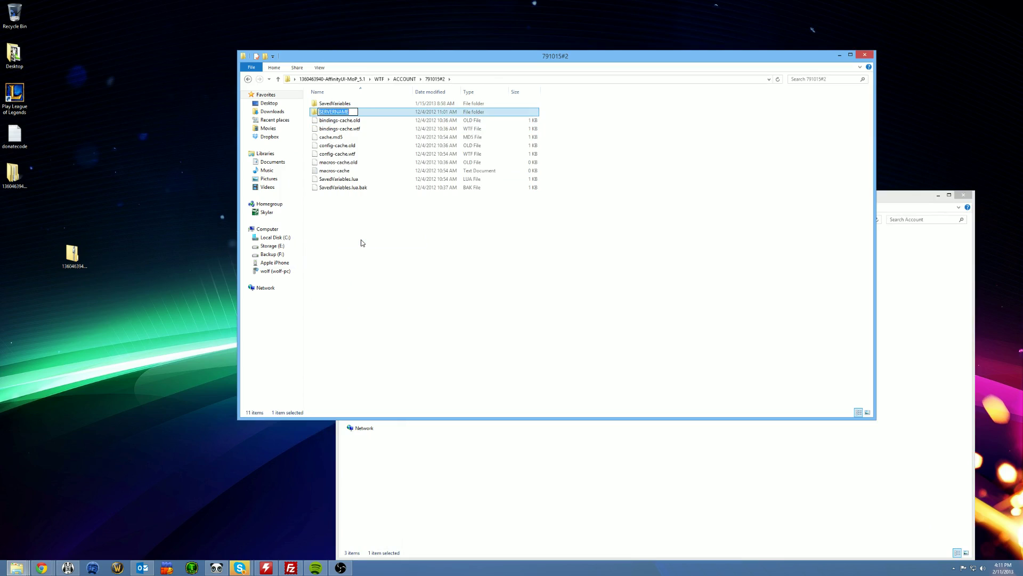
{"action": "type", "text": "Illidan"}
{"action": "key", "text": "Return"}
{"action": "key", "text": "Return"}
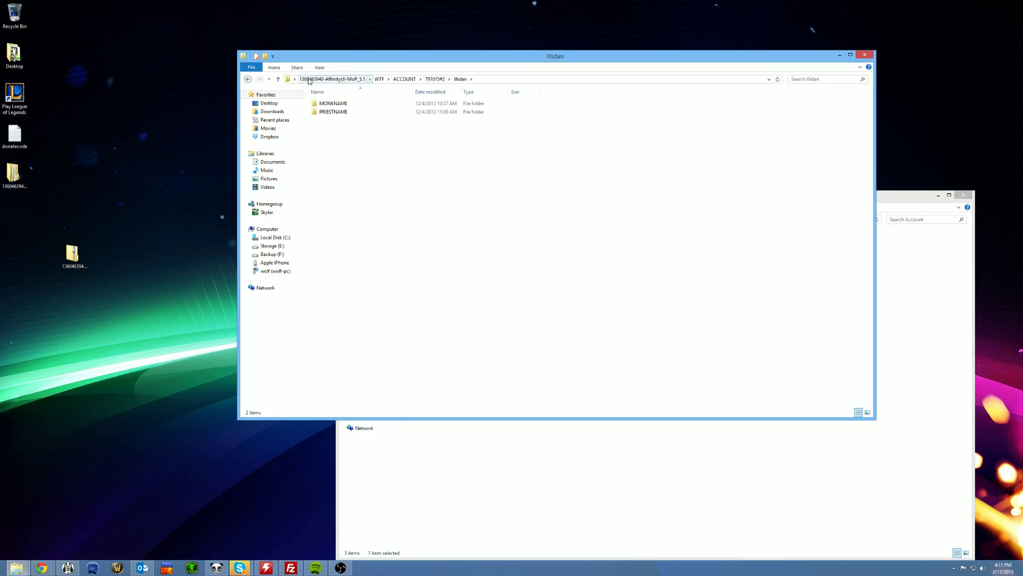
- Rename MONKNAME to Affinichi and PRIESTNAME to Affinitii
{"action": "right_click", "coordinate": [331, 103]}
{"action": "left_click", "coordinate": [364, 229]}
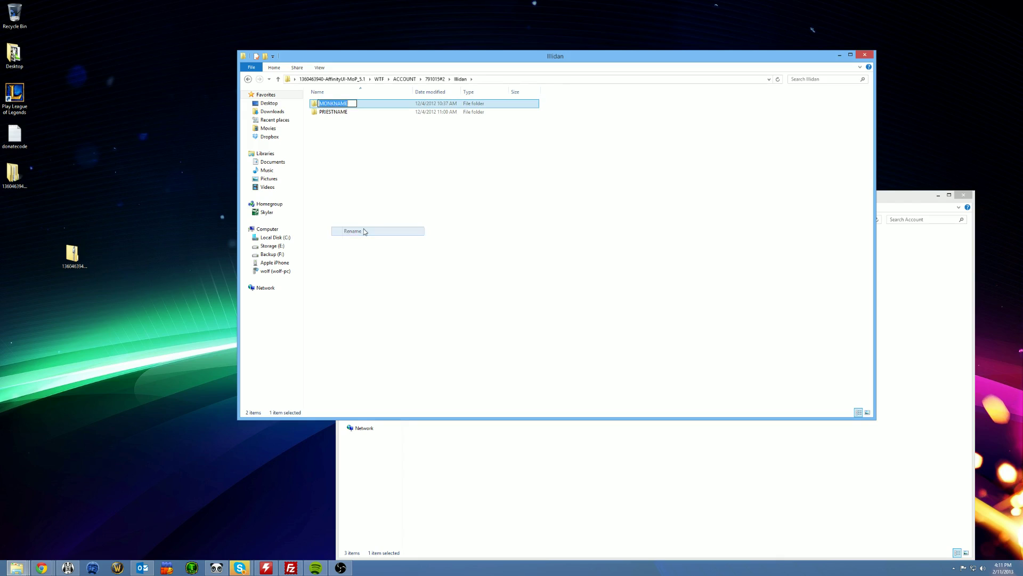
{"action": "type", "text": "Affinichi"}
{"action": "key", "text": "Return"}
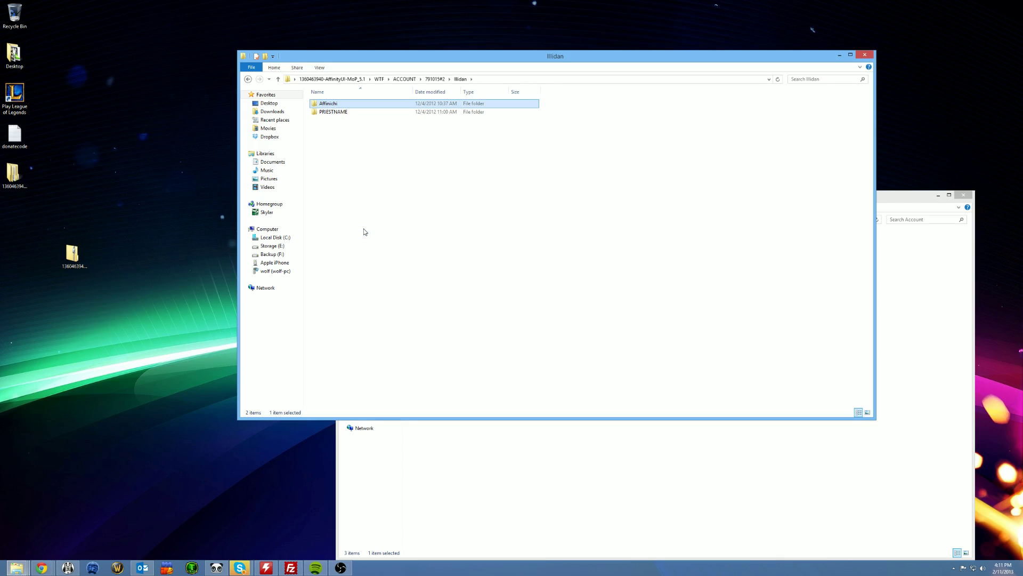
{"action": "key", "text": "Down"}
{"action": "key", "text": "Menu"}
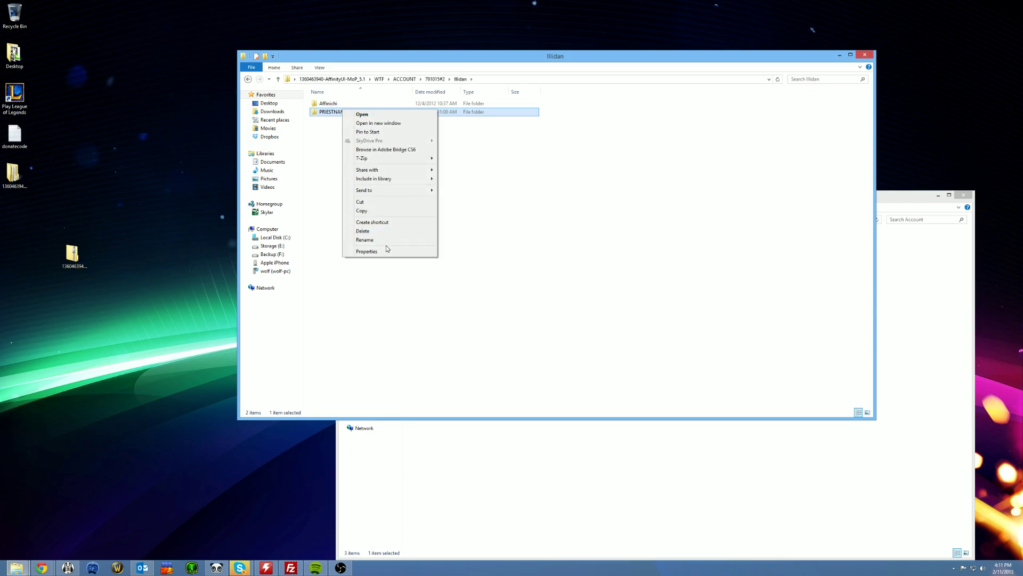
{"action": "left_click", "coordinate": [382, 241]}
{"action": "type", "text": "Af"}
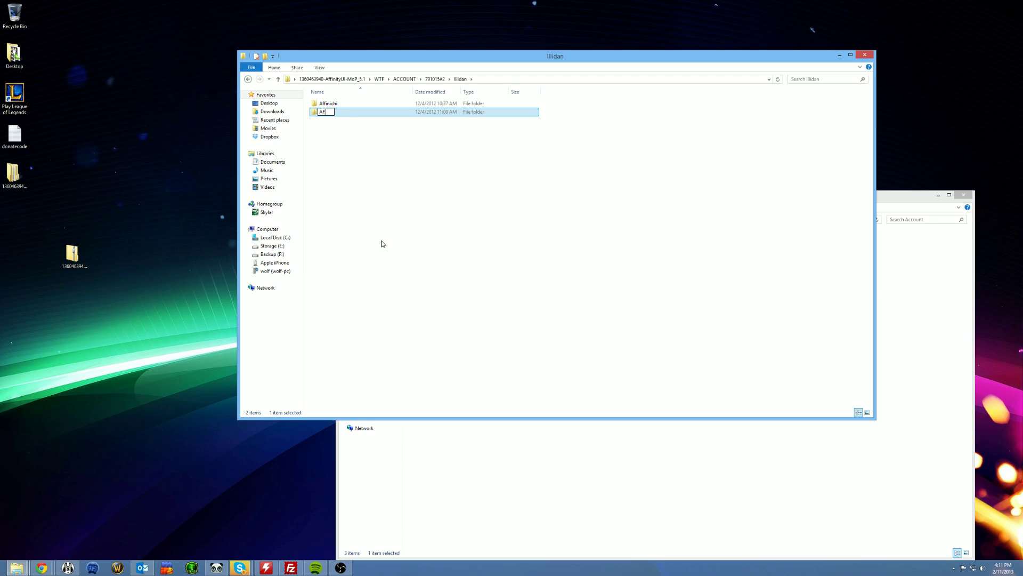
{"action": "type", "text": "finitii"}
{"action": "key", "text": "Return"}
{"action": "left_click_drag", "start_coordinate": [411, 53], "coordinate": [626, 99]}
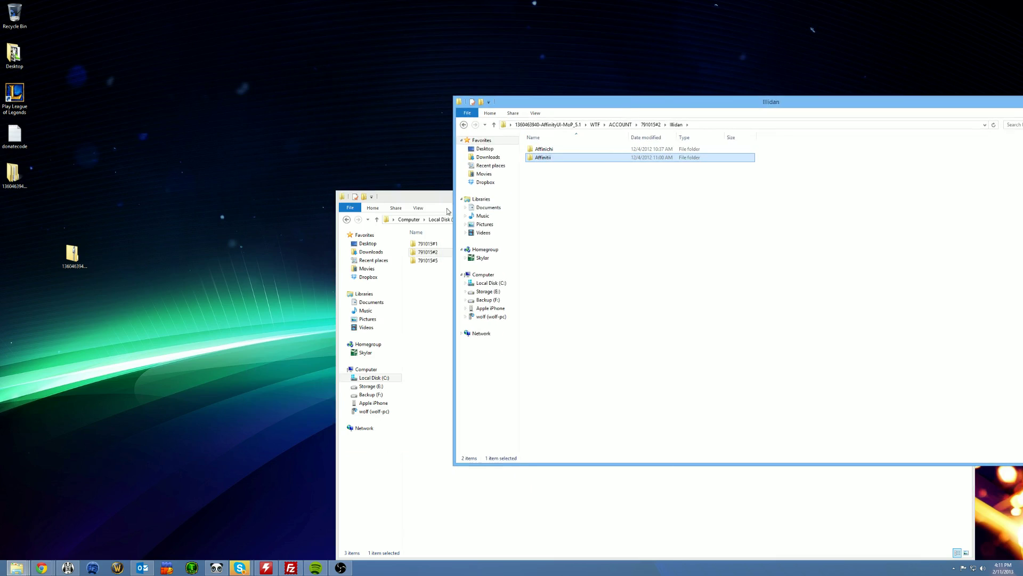
- Move the game's old WTF folder from World of Warcraft onto the desktop
{"action": "left_click", "coordinate": [504, 210]}
{"action": "left_click", "coordinate": [487, 219]}
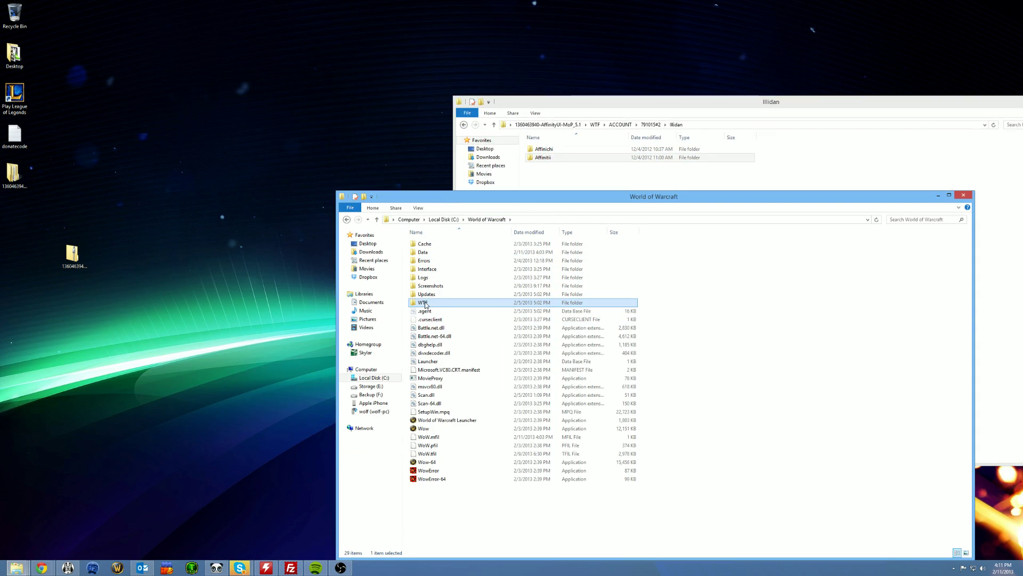
{"action": "left_click_drag", "start_coordinate": [425, 303], "coordinate": [281, 168]}
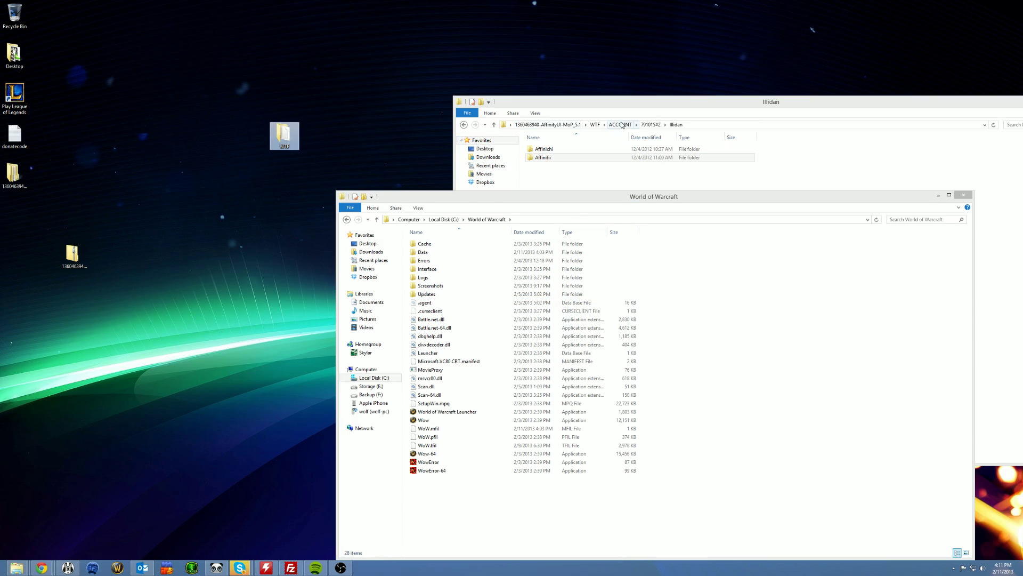
- Move the AffinityUI WTF folder into the World of Warcraft folder and select Wow-64
{"action": "left_click", "coordinate": [554, 136]}
{"action": "left_click", "coordinate": [548, 124]}
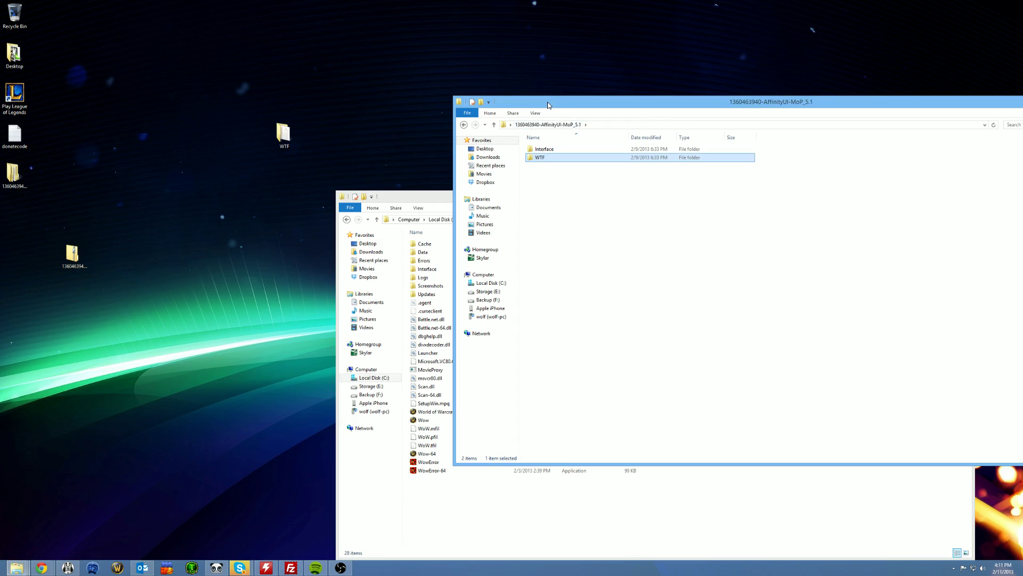
{"action": "left_click_drag", "start_coordinate": [549, 105], "coordinate": [726, 56]}
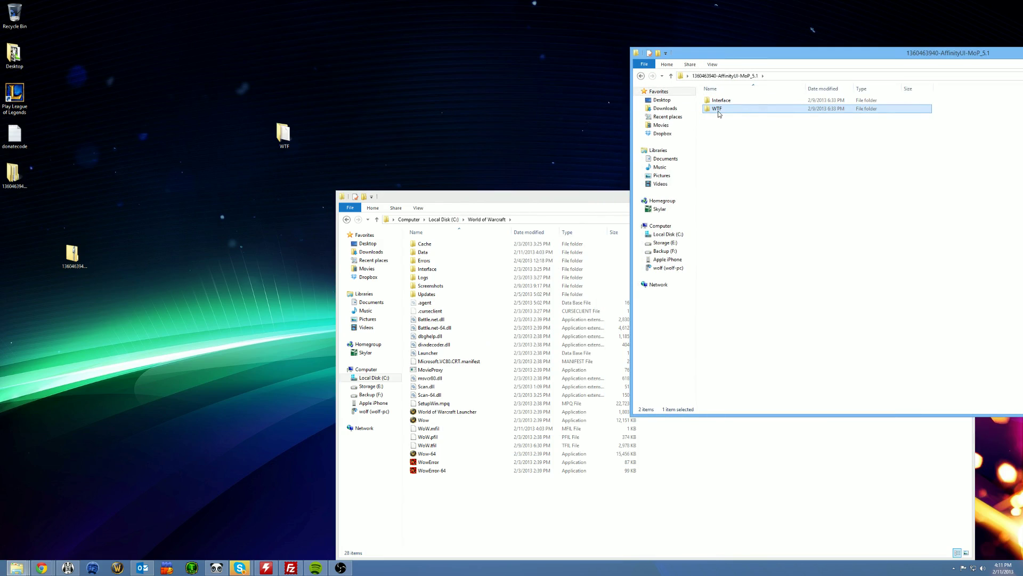
{"action": "left_click_drag", "start_coordinate": [718, 110], "coordinate": [464, 525]}
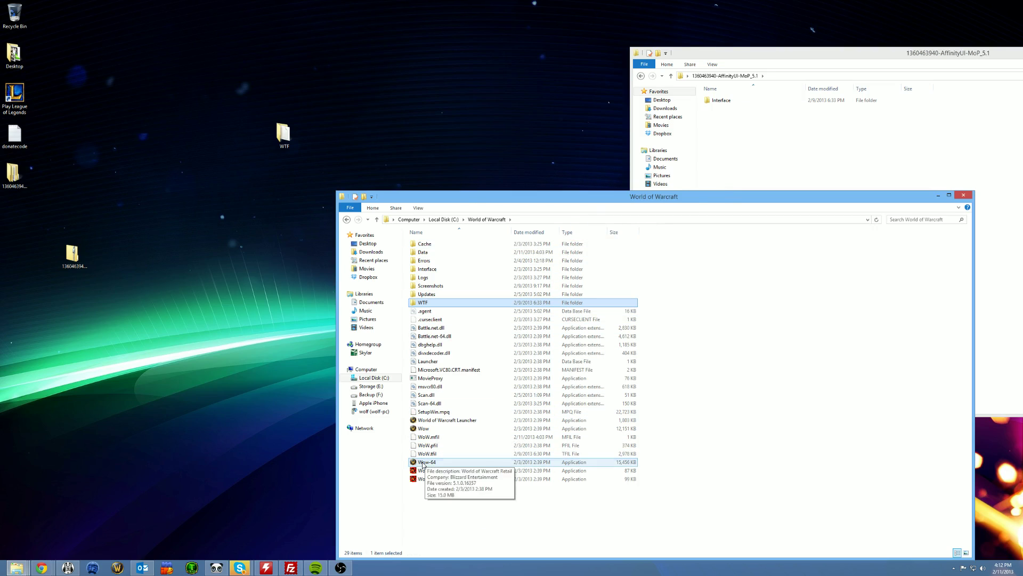
{"action": "left_click", "coordinate": [423, 463]}
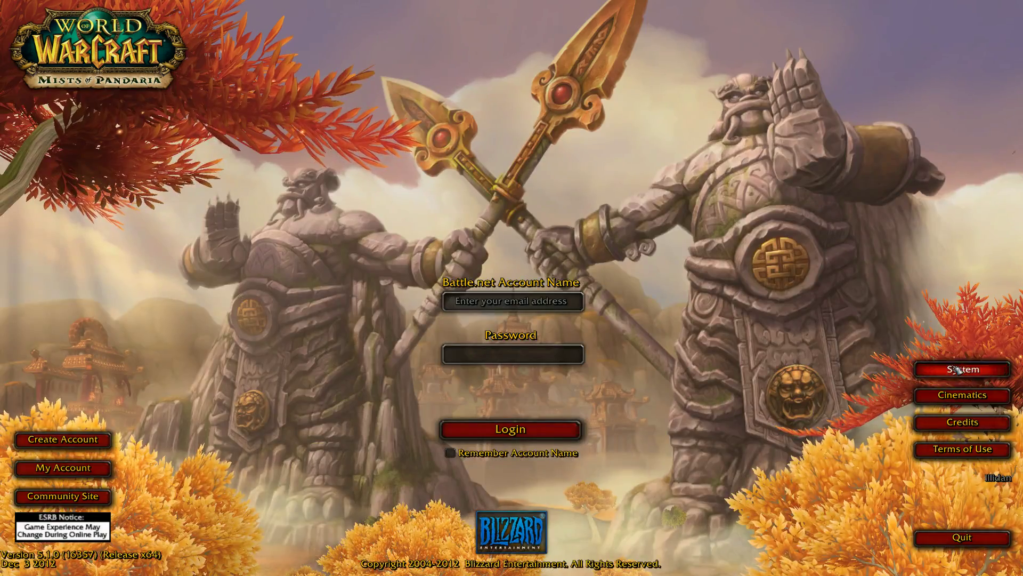
- Close System options and log in with the account e-mail and password, retrying after the error
{"action": "left_click", "coordinate": [956, 370]}
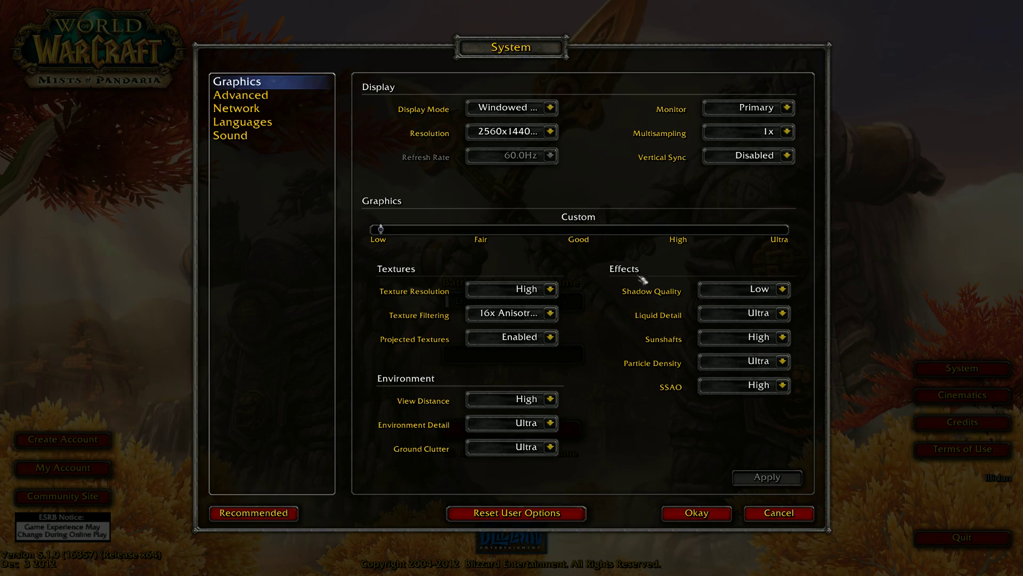
{"action": "key", "text": "Escape"}
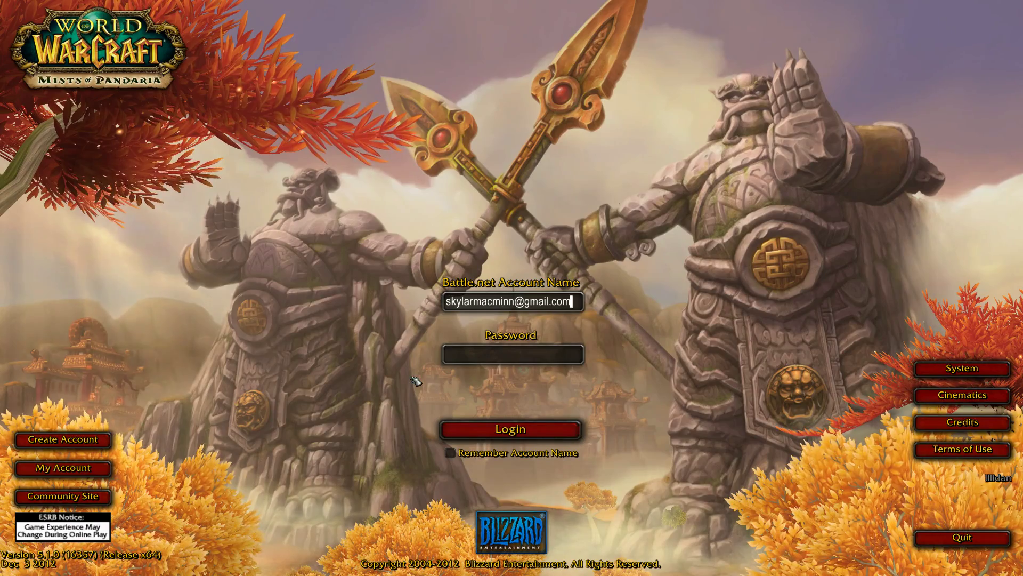
{"action": "key", "text": "Tab"}
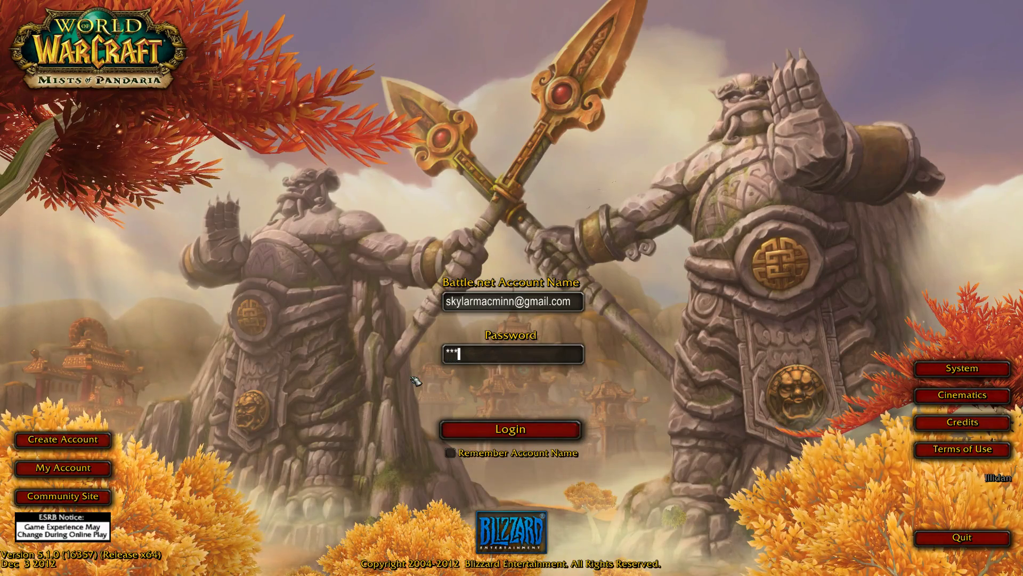
{"action": "type", "text": "*******"}
{"action": "key", "text": "Return"}
{"action": "key", "text": "Return"}
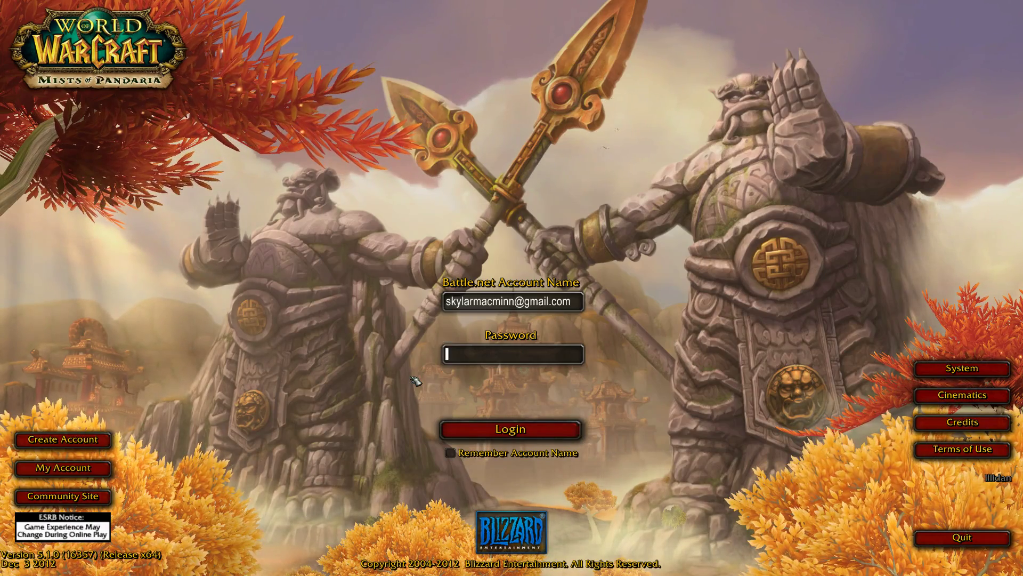
{"action": "type", "text": "*******"}
{"action": "key", "text": "Return"}
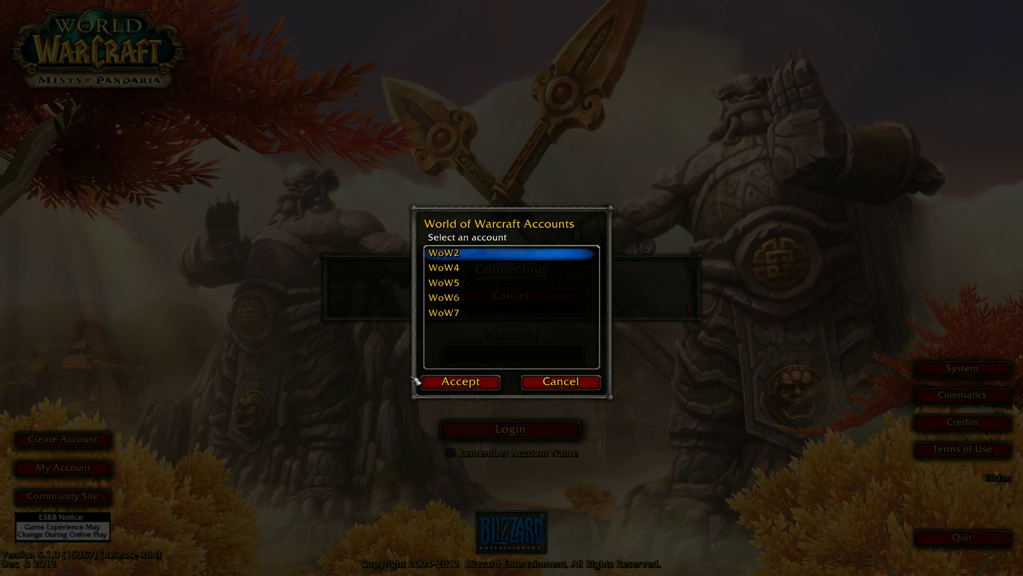
{"action": "key", "text": "Return"}
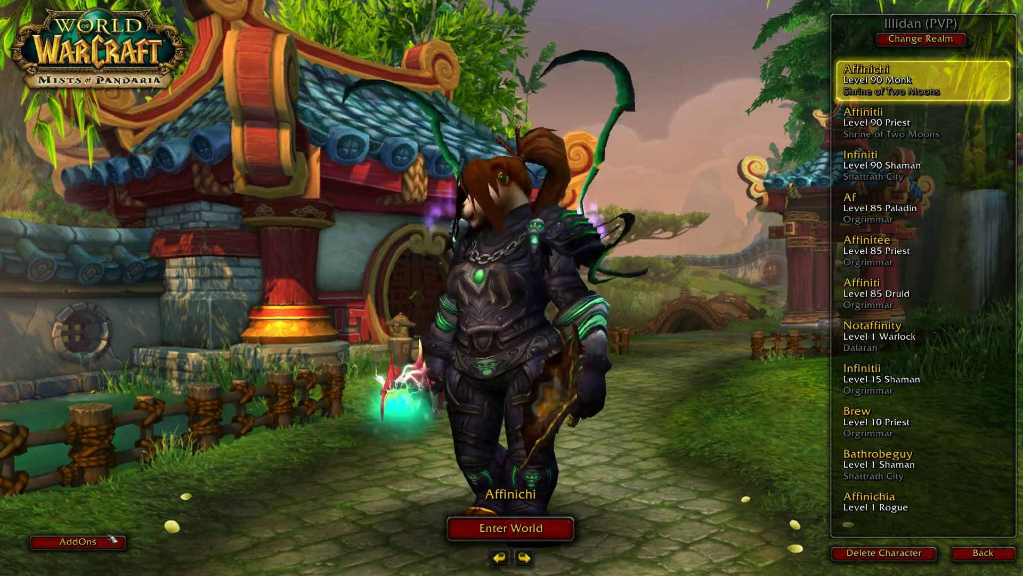
- Keep 'Load out of date AddOns' enabled, enter the world as the monk, and open Hermes settings
{"action": "left_click", "coordinate": [78, 542]}
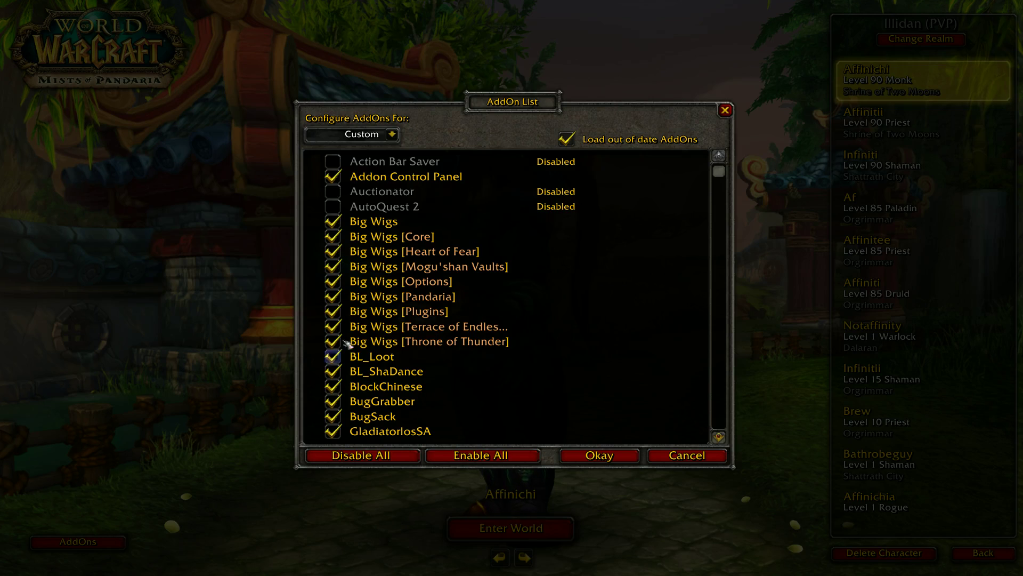
{"action": "left_click", "coordinate": [567, 139]}
{"action": "left_click", "coordinate": [567, 139]}
{"action": "left_click", "coordinate": [567, 140]}
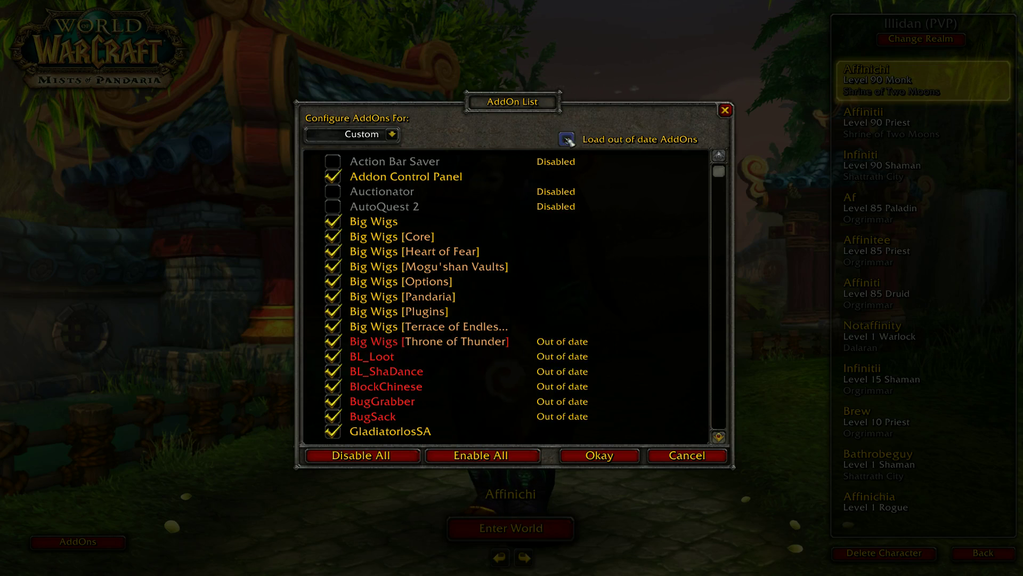
{"action": "left_click", "coordinate": [567, 139]}
{"action": "left_click", "coordinate": [567, 139]}
{"action": "left_click", "coordinate": [567, 139]}
{"action": "scroll", "coordinate": [583, 249], "scroll_direction": "down", "scroll_amount": 10}
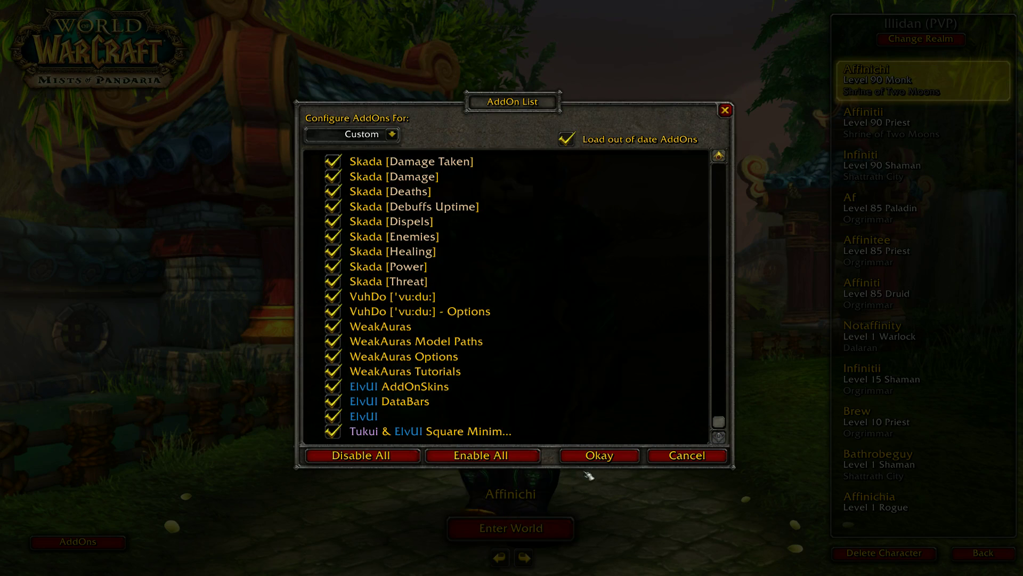
{"action": "left_click", "coordinate": [600, 455]}
{"action": "double_click", "coordinate": [854, 80]}
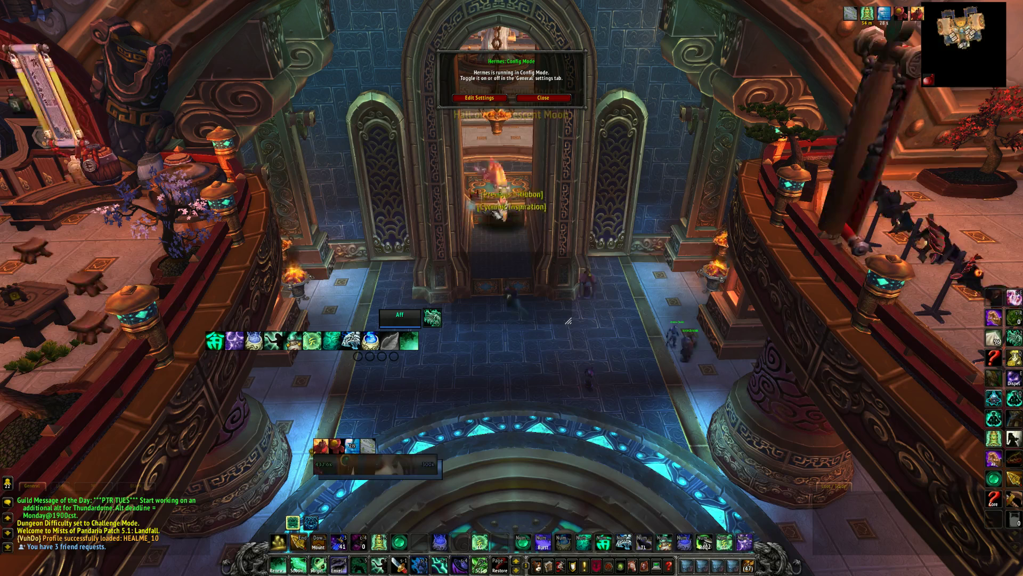
{"action": "left_click", "coordinate": [480, 98]}
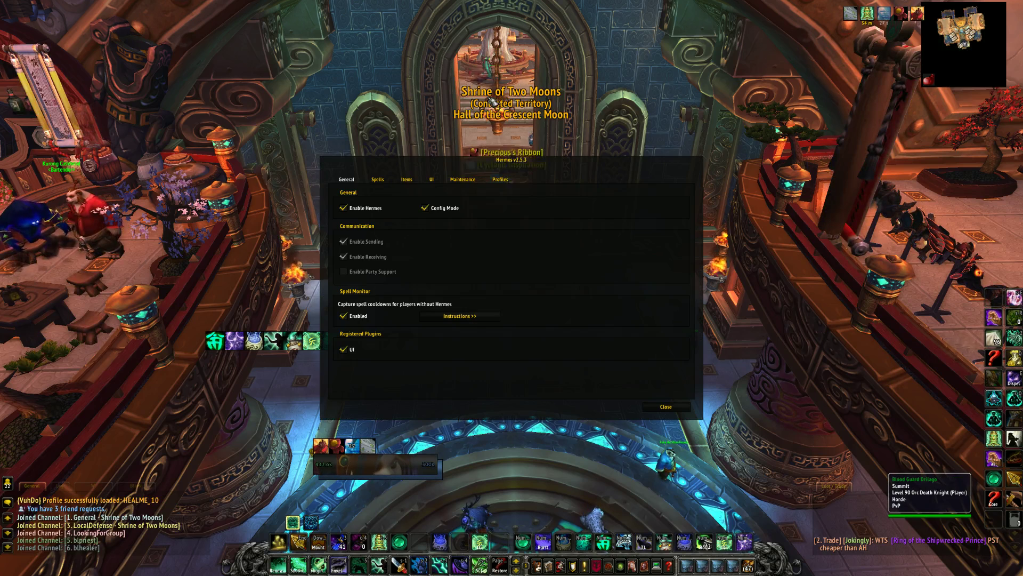
- View the Hermes Profiles page and close it, then open and close the BugSack error log
{"action": "left_click", "coordinate": [501, 180]}
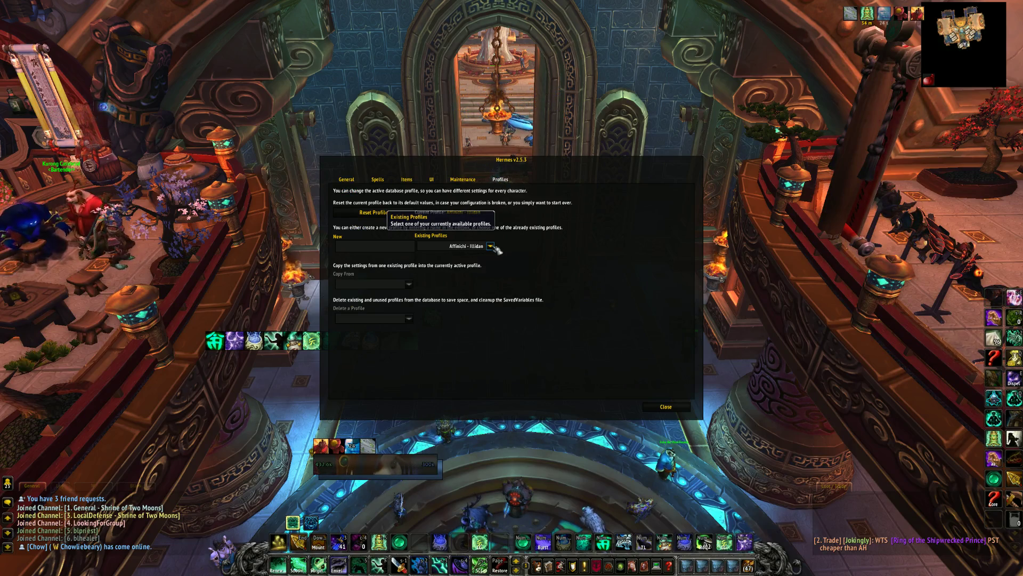
{"action": "left_click", "coordinate": [666, 407]}
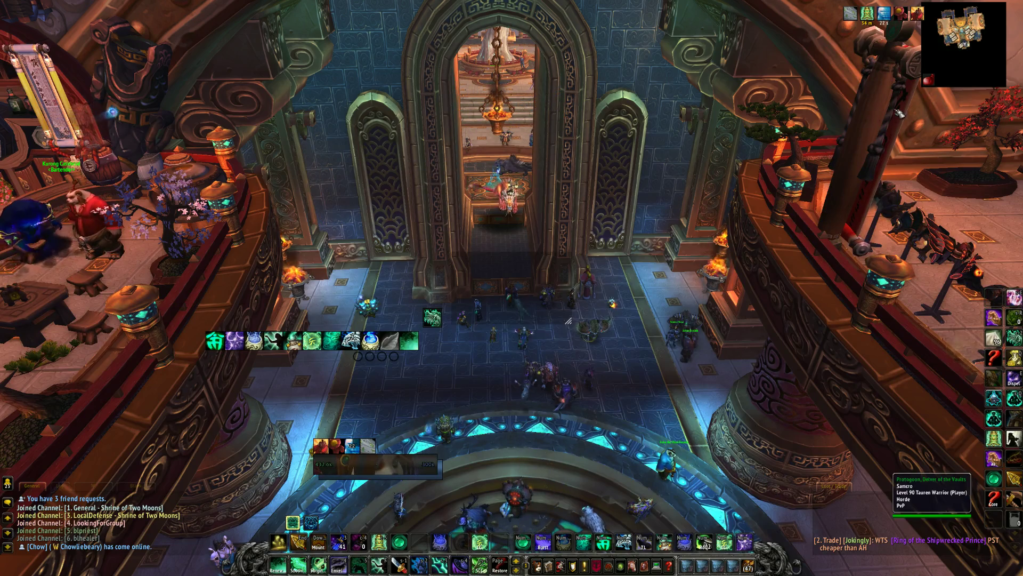
{"action": "key", "text": "a"}
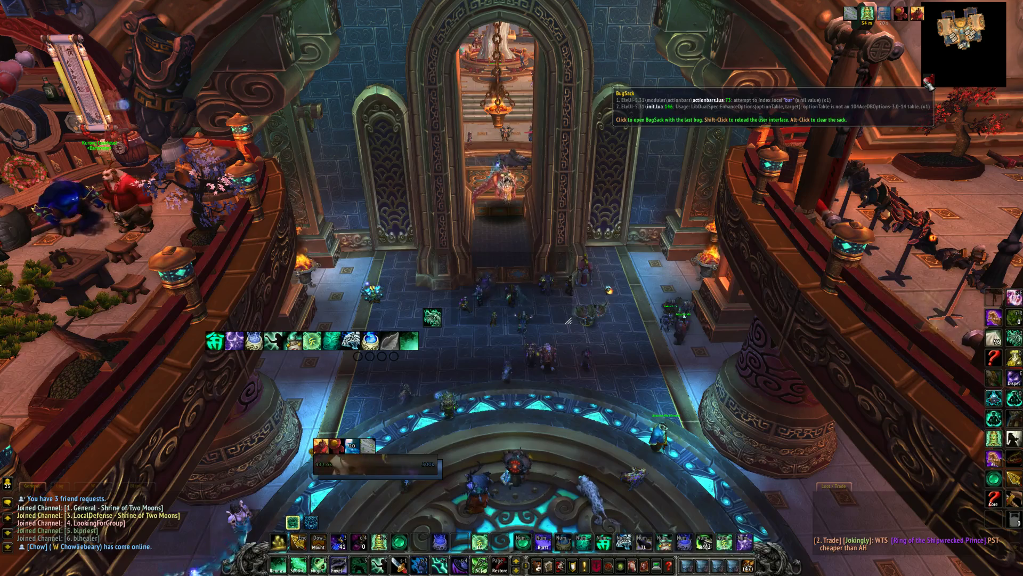
{"action": "left_click", "coordinate": [929, 85]}
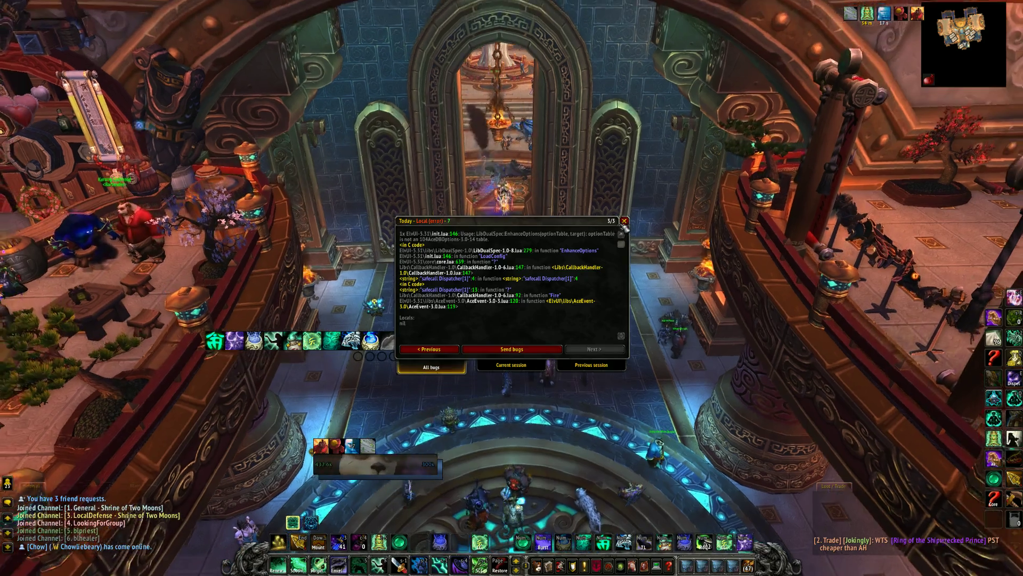
{"action": "left_click", "coordinate": [624, 220]}
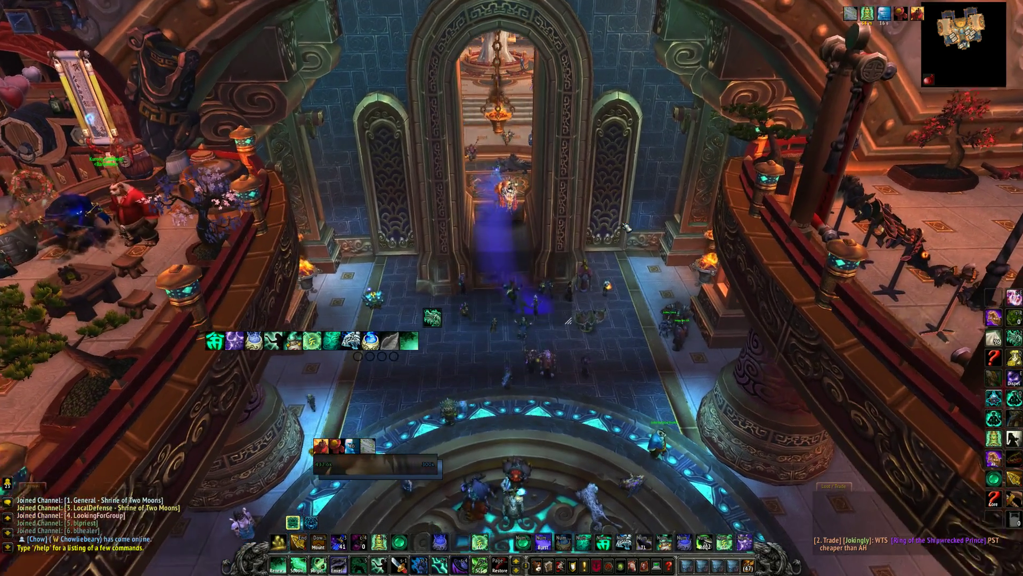
- Scroll through the in-game AddOns list, then open and close the guild window
{"action": "key", "text": "Escape"}
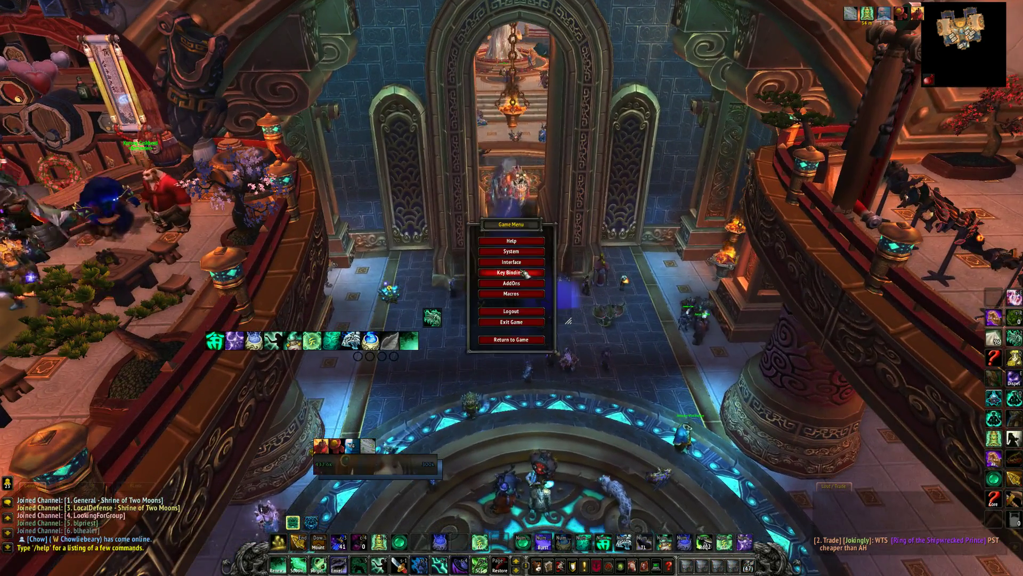
{"action": "left_click", "coordinate": [511, 284]}
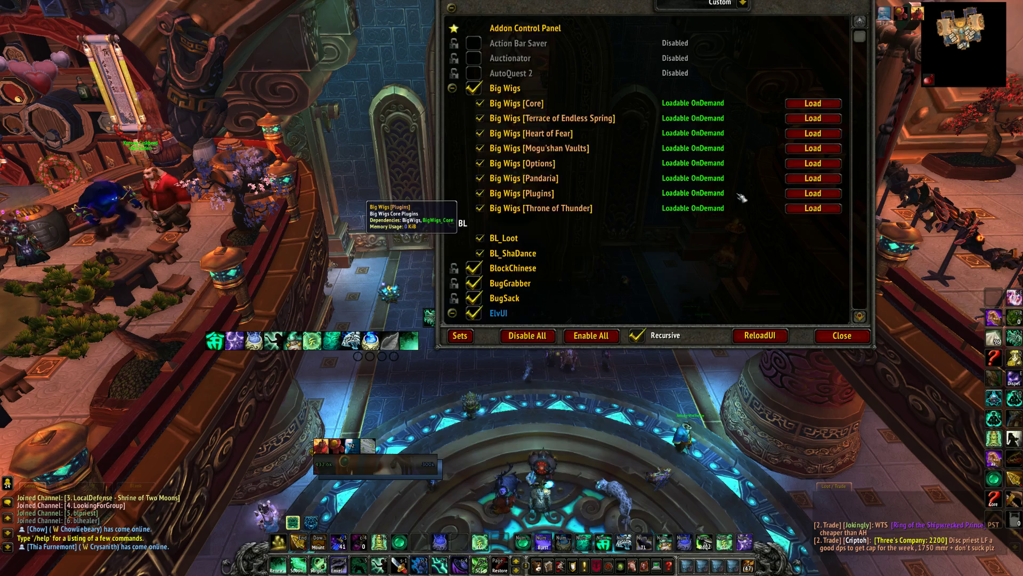
{"action": "scroll", "coordinate": [742, 196], "scroll_direction": "down", "scroll_amount": 5}
{"action": "scroll", "coordinate": [742, 198], "scroll_direction": "down", "scroll_amount": 10}
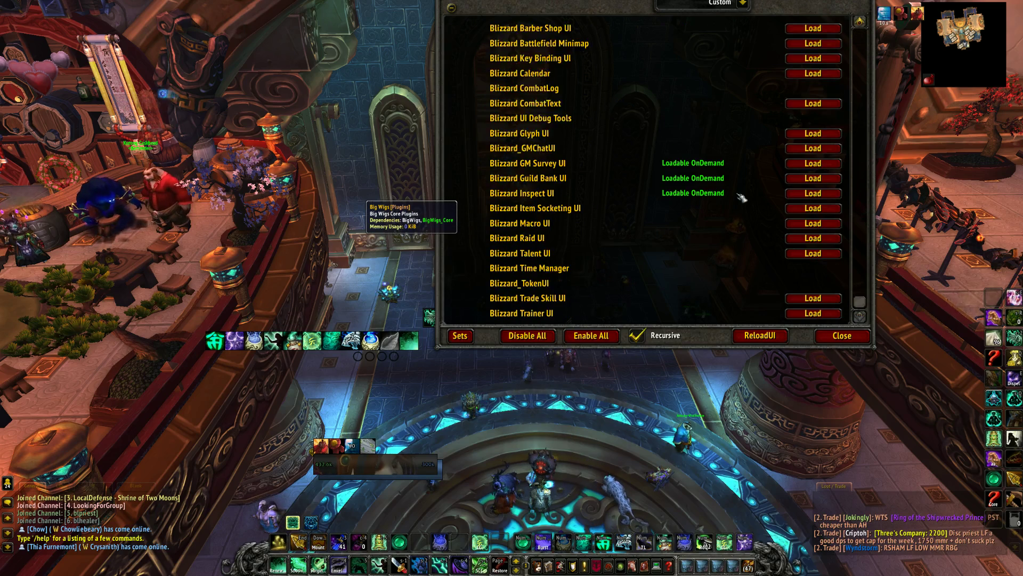
{"action": "scroll", "coordinate": [741, 198], "scroll_direction": "up", "scroll_amount": 8}
{"action": "key", "text": "Escape"}
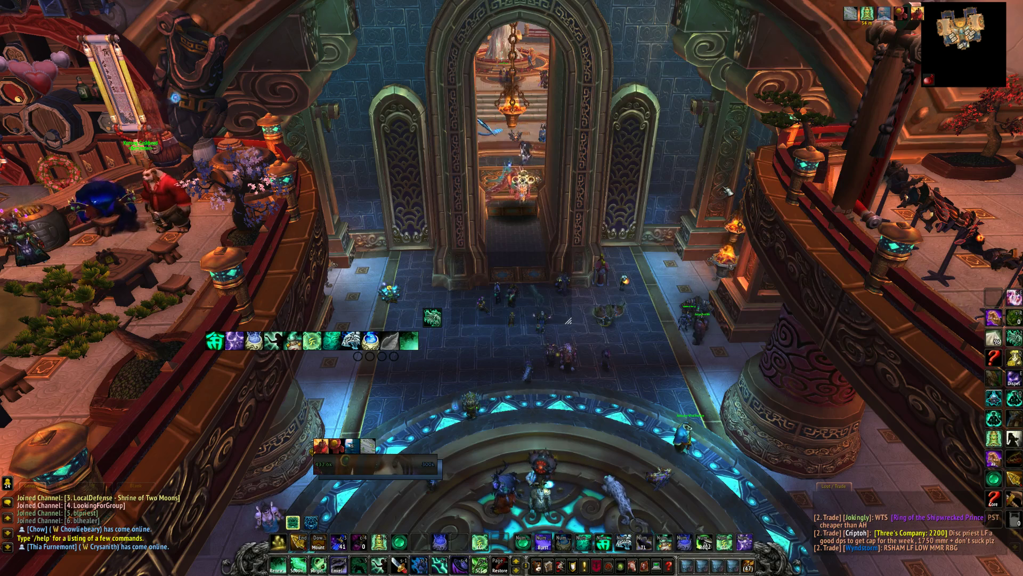
{"action": "key", "text": "j"}
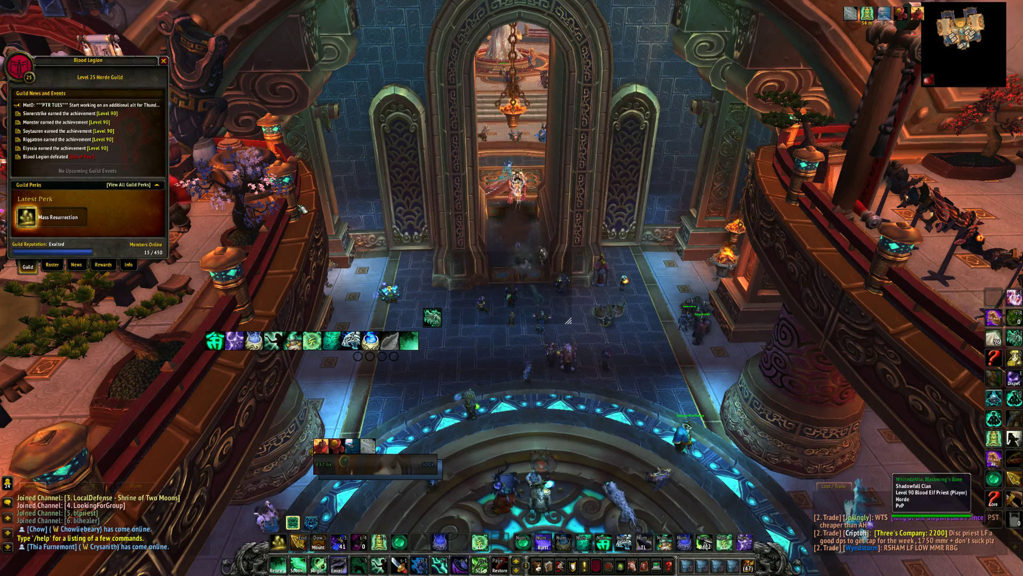
{"action": "key", "text": "Escape"}
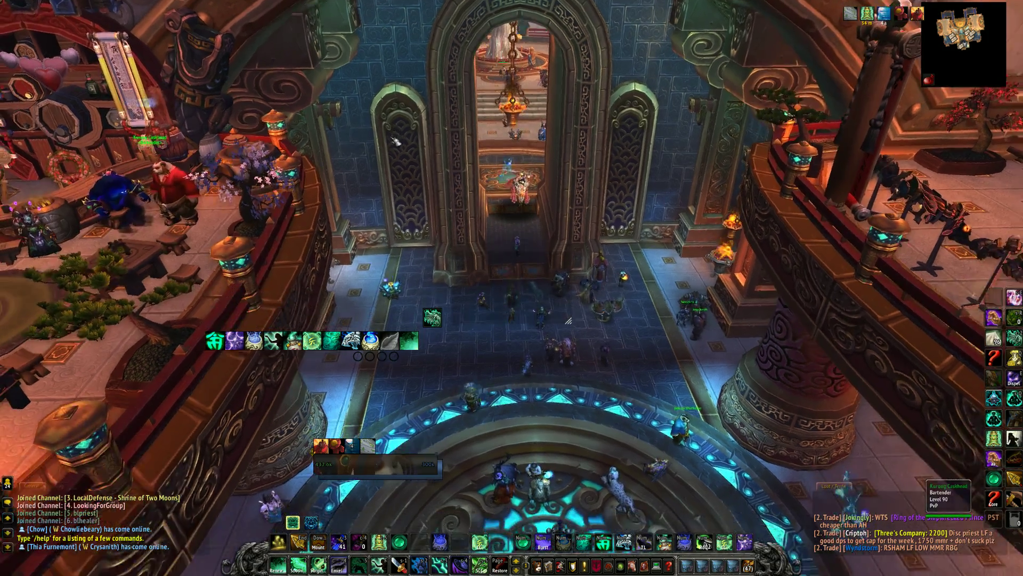
- Log out with /logout and open the AddOns list at character selection
{"action": "key", "text": "Return"}
{"action": "type", "text": "/"}
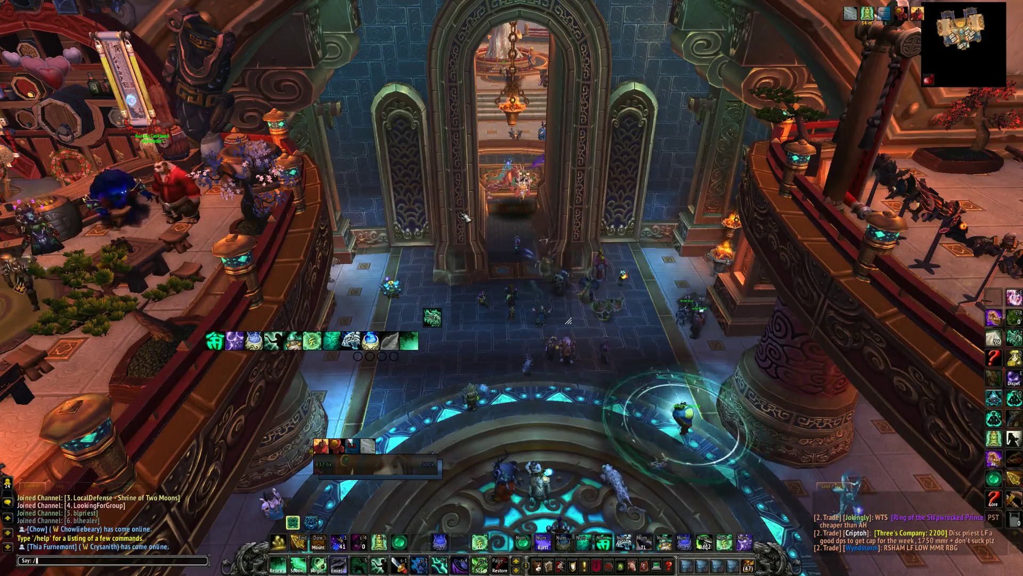
{"action": "type", "text": "logout"}
{"action": "key", "text": "Return"}
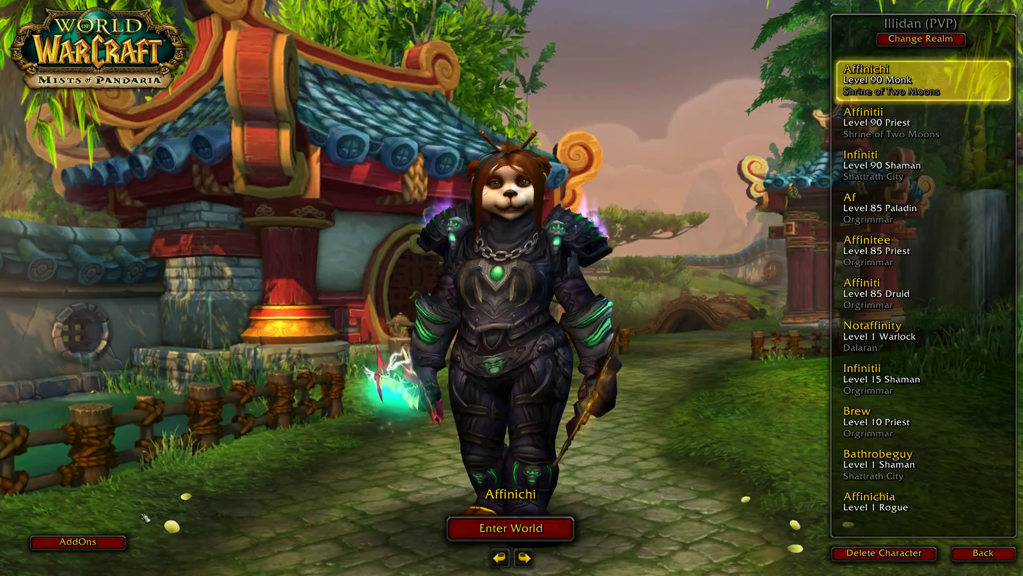
{"action": "left_click", "coordinate": [78, 541]}
- Check the Skada entries in the AddOn list, confirm with Okay, and enter the world as the monk
{"action": "scroll", "coordinate": [583, 267], "scroll_direction": "down", "scroll_amount": 10}
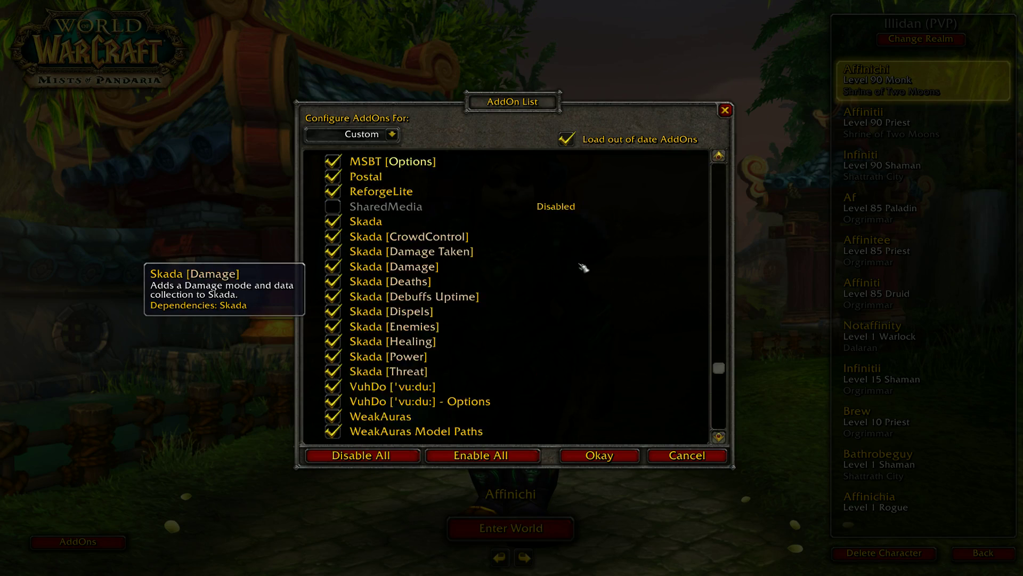
{"action": "scroll", "coordinate": [583, 268], "scroll_direction": "up", "scroll_amount": 4}
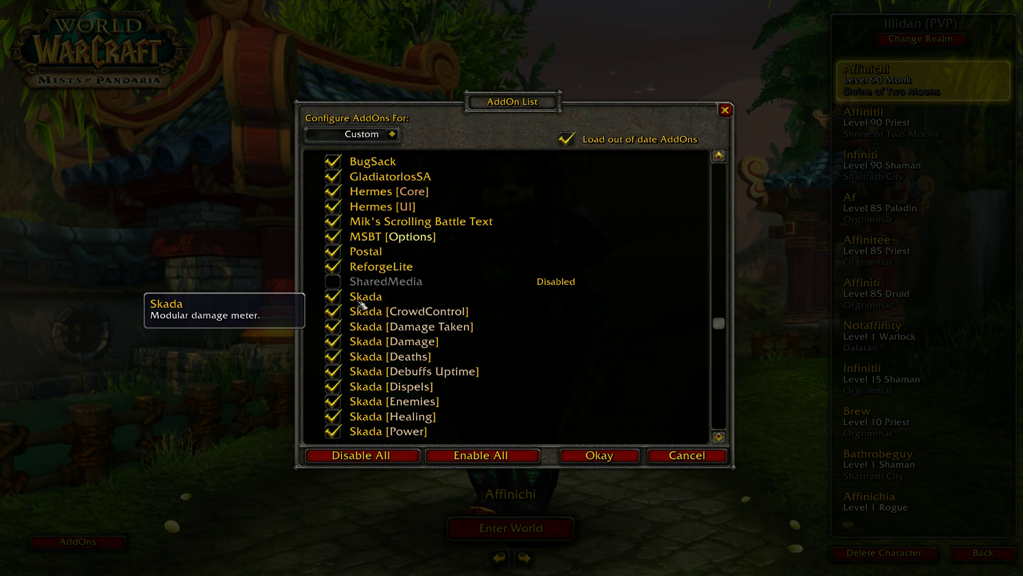
{"action": "left_click", "coordinate": [599, 455]}
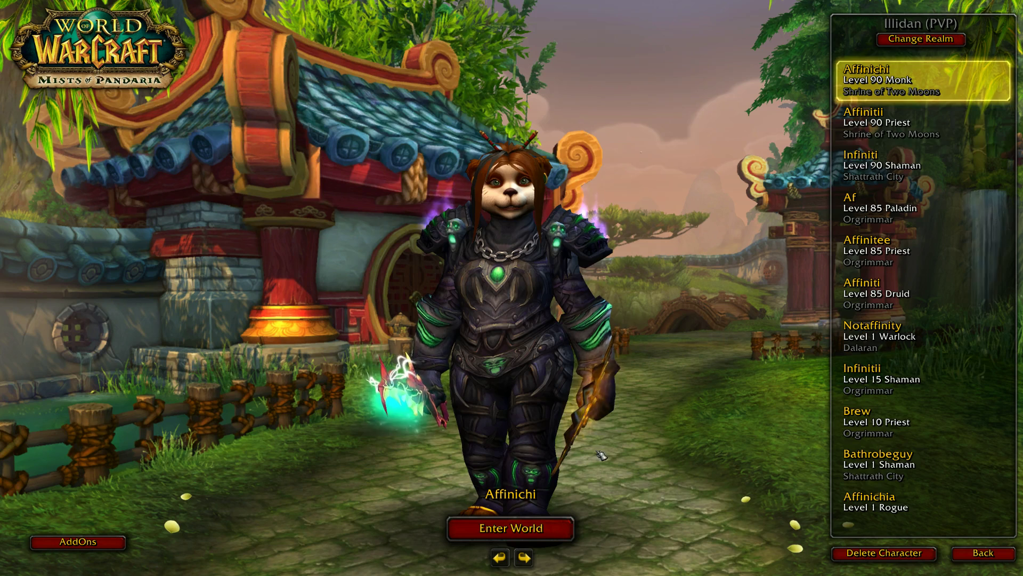
{"action": "double_click", "coordinate": [938, 99]}
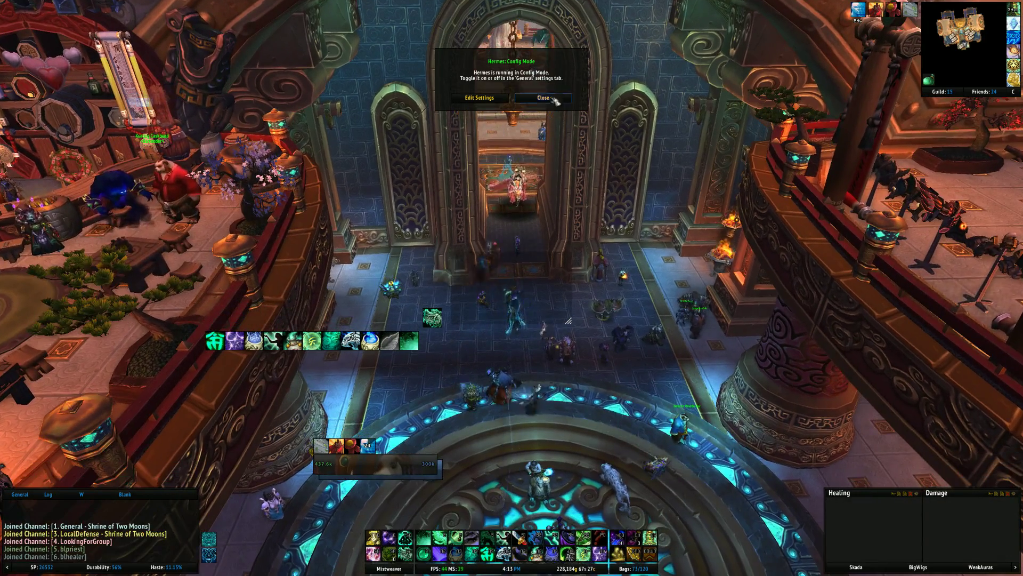
- Dismiss the Hermes notice, open ElvUI with /ec, and run the installer to completion
{"action": "left_click", "coordinate": [553, 98]}
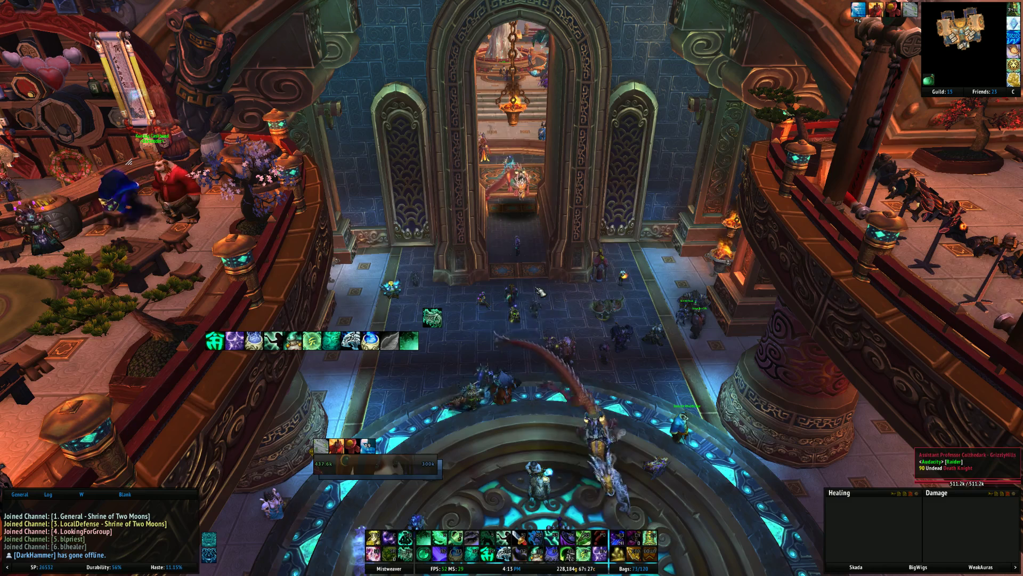
{"action": "type", "text": "/ec"}
{"action": "key", "text": "Return"}
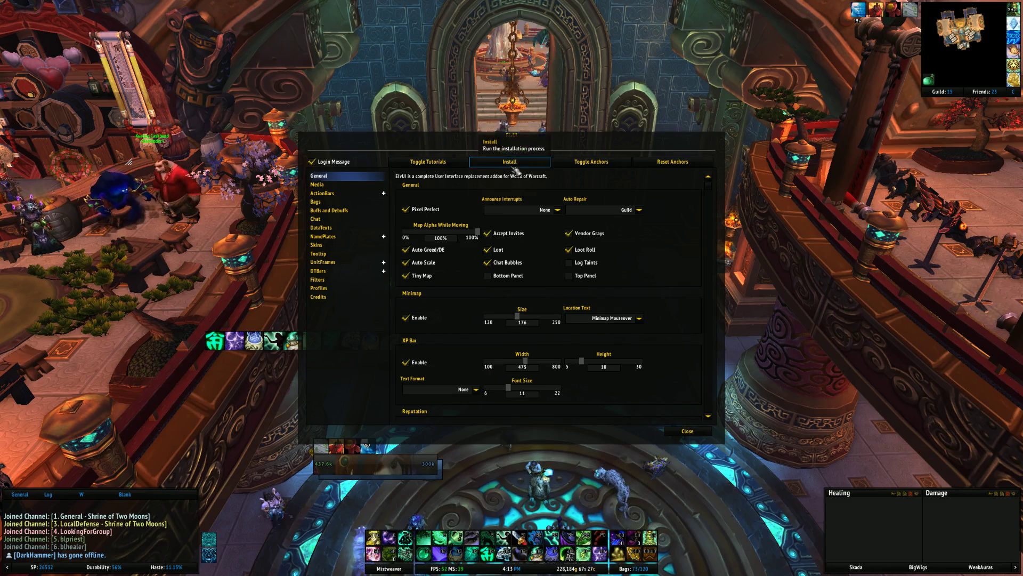
{"action": "left_click", "coordinate": [511, 163]}
{"action": "left_click", "coordinate": [614, 374]}
{"action": "left_click", "coordinate": [614, 375]}
{"action": "left_click", "coordinate": [613, 372]}
{"action": "left_click", "coordinate": [612, 372]}
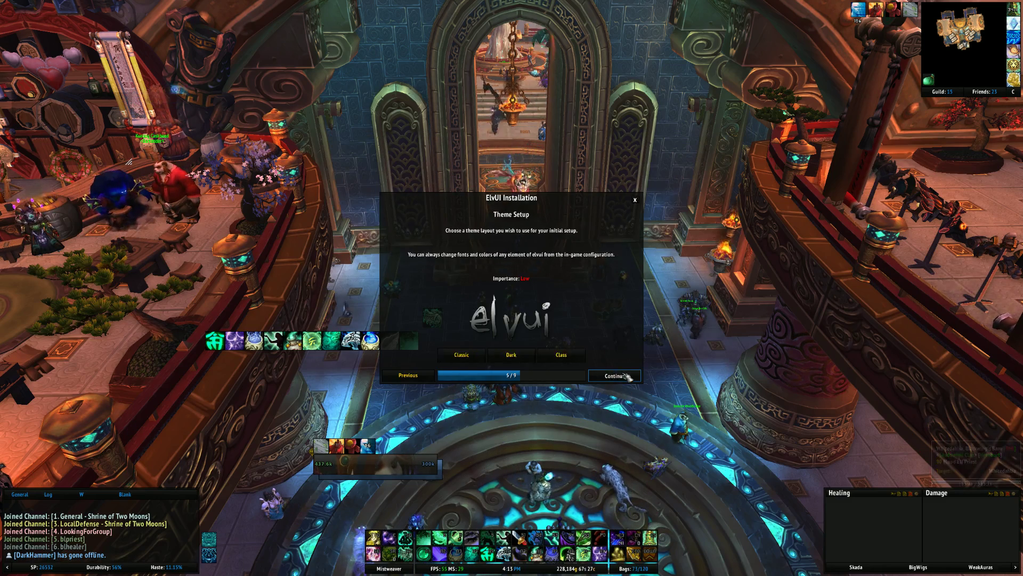
{"action": "left_click", "coordinate": [612, 372]}
{"action": "left_click", "coordinate": [613, 372]}
{"action": "left_click", "coordinate": [613, 372]}
{"action": "left_click", "coordinate": [612, 372]}
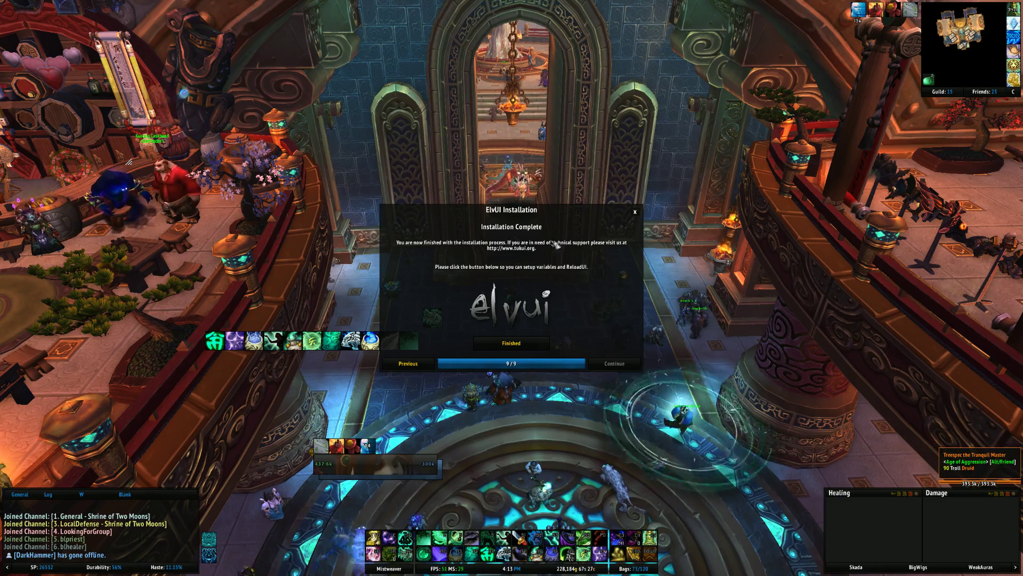
{"action": "left_click", "coordinate": [634, 212]}
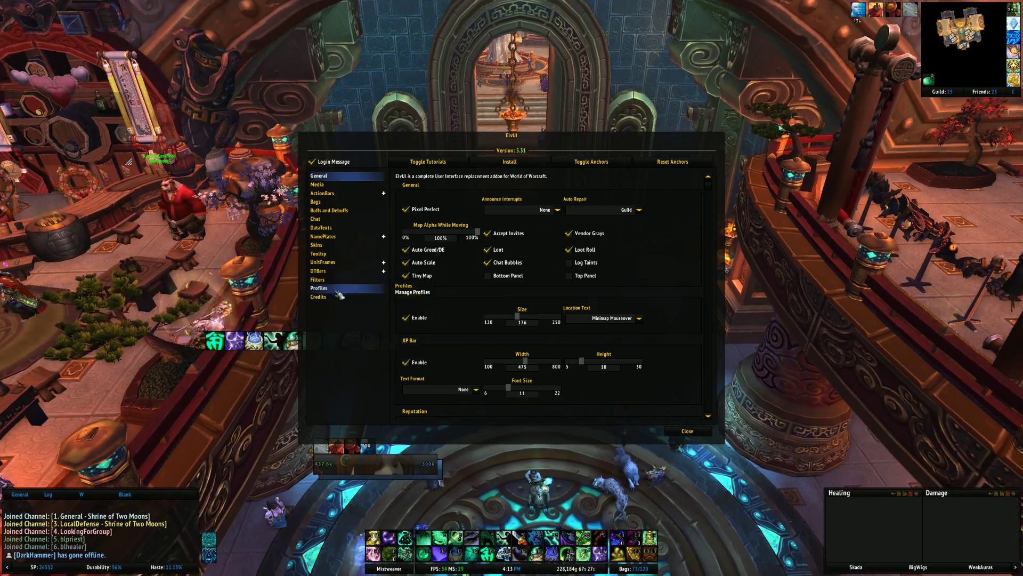
- Check ElvUI Profiles, keeping Healme as the existing profile, and close the settings
{"action": "left_click", "coordinate": [319, 288]}
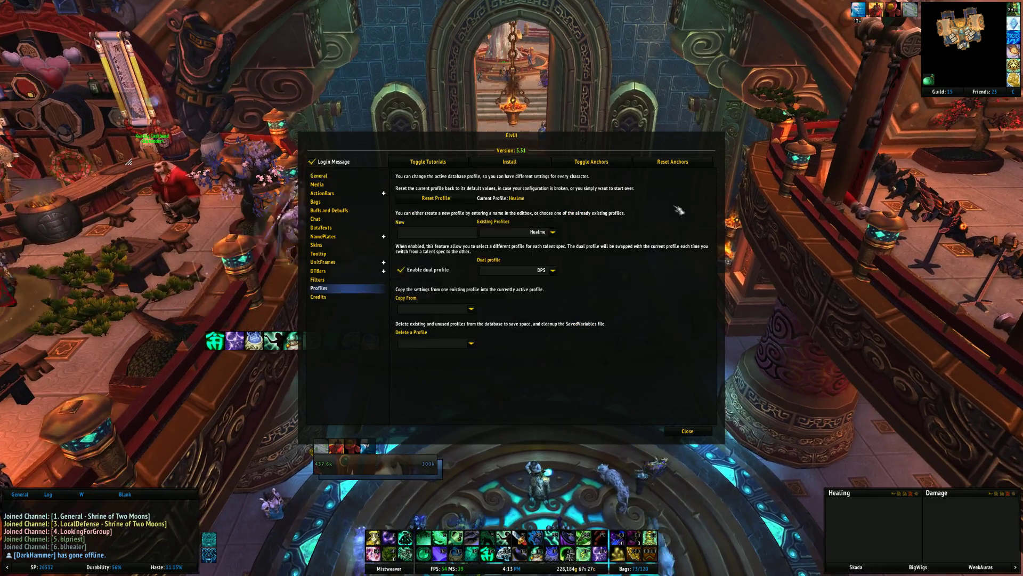
{"action": "left_click", "coordinate": [553, 232]}
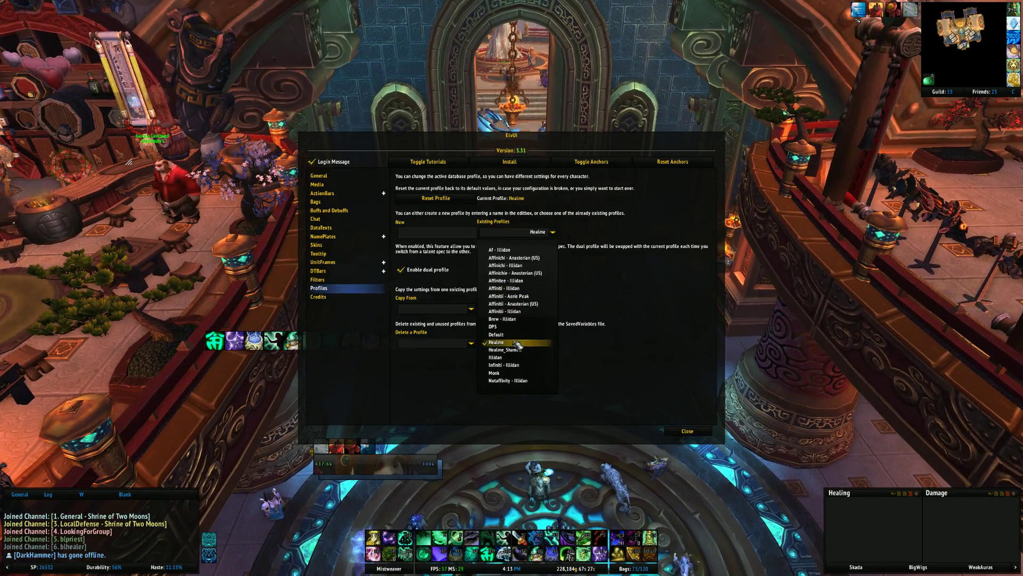
{"action": "left_click", "coordinate": [516, 342]}
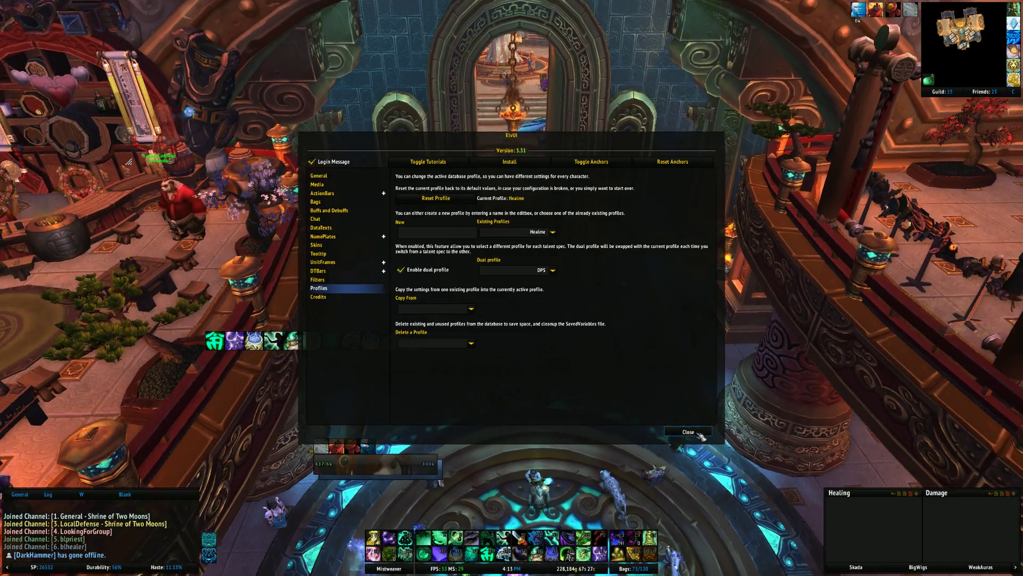
{"action": "left_click", "coordinate": [688, 430]}
- Target your character, hide and reshow the Skada meters, and reopen ElvUI settings with /ec
{"action": "left_click_drag", "start_coordinate": [688, 430], "coordinate": [427, 476]}
{"action": "left_click", "coordinate": [427, 476]}
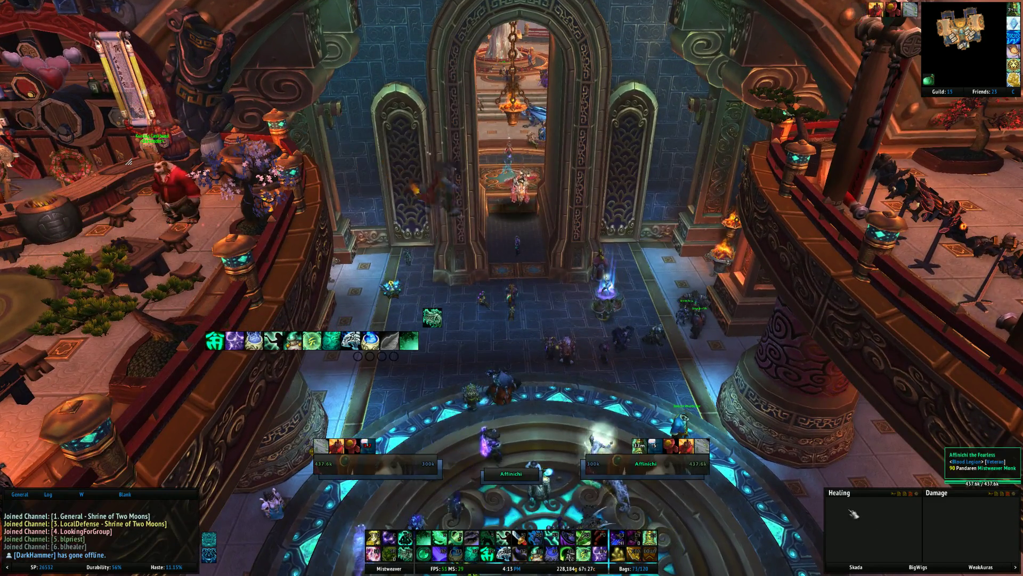
{"action": "left_click", "coordinate": [850, 567]}
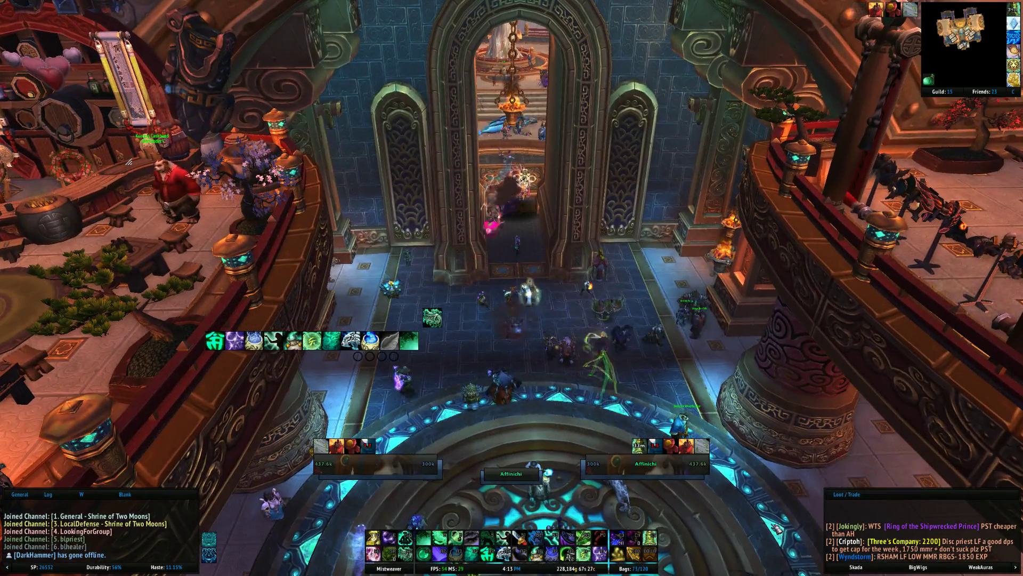
{"action": "left_click", "coordinate": [863, 567]}
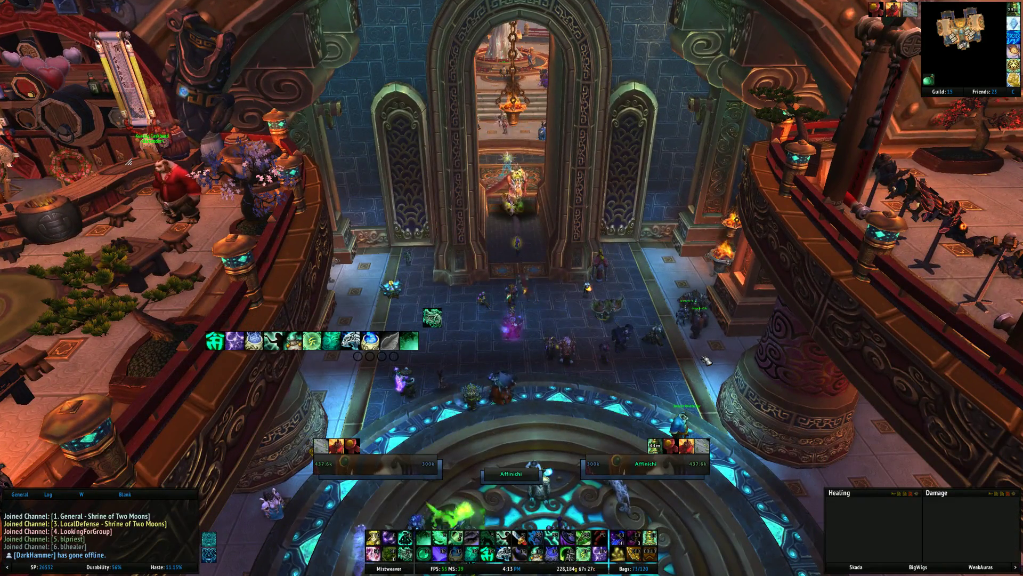
{"action": "type", "text": "/ec"}
{"action": "key", "text": "Return"}
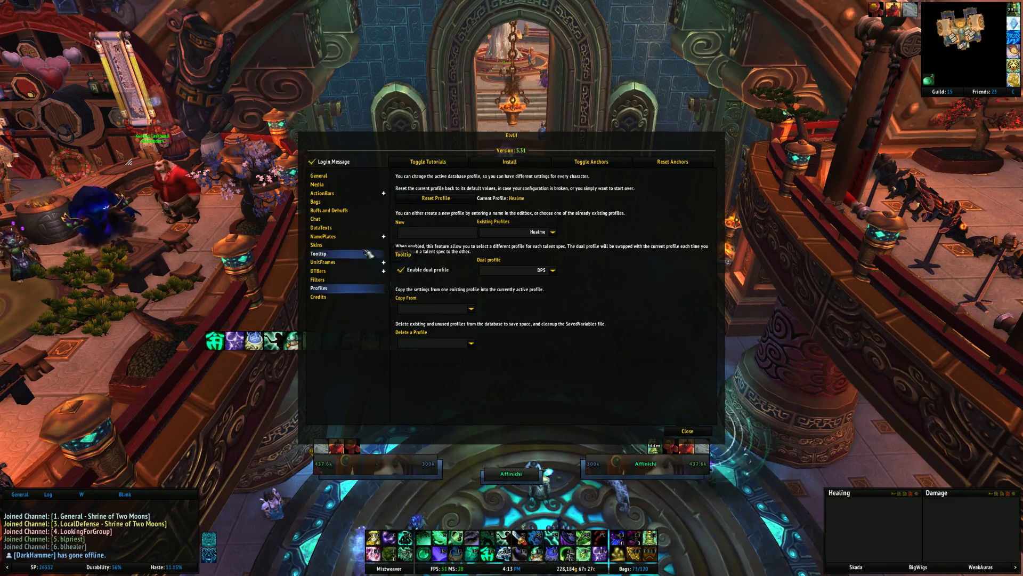
- In ElvUI Skins embed settings, uncheck Embed Right, accept the UI reload, and dismiss the Hermes notice
{"action": "left_click", "coordinate": [317, 245]}
{"action": "scroll", "coordinate": [604, 235], "scroll_direction": "down", "scroll_amount": 15}
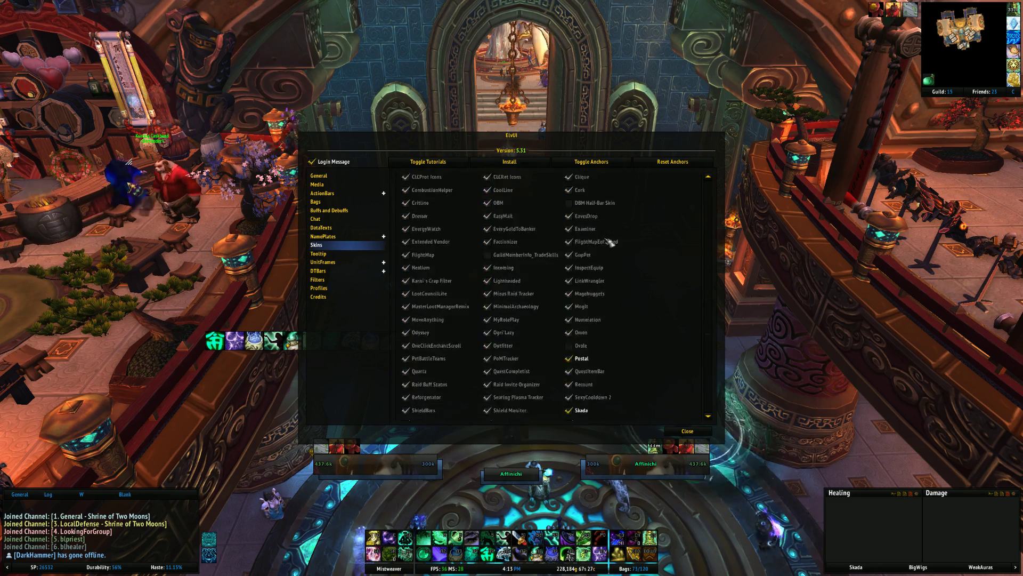
{"action": "left_click", "coordinate": [492, 376]}
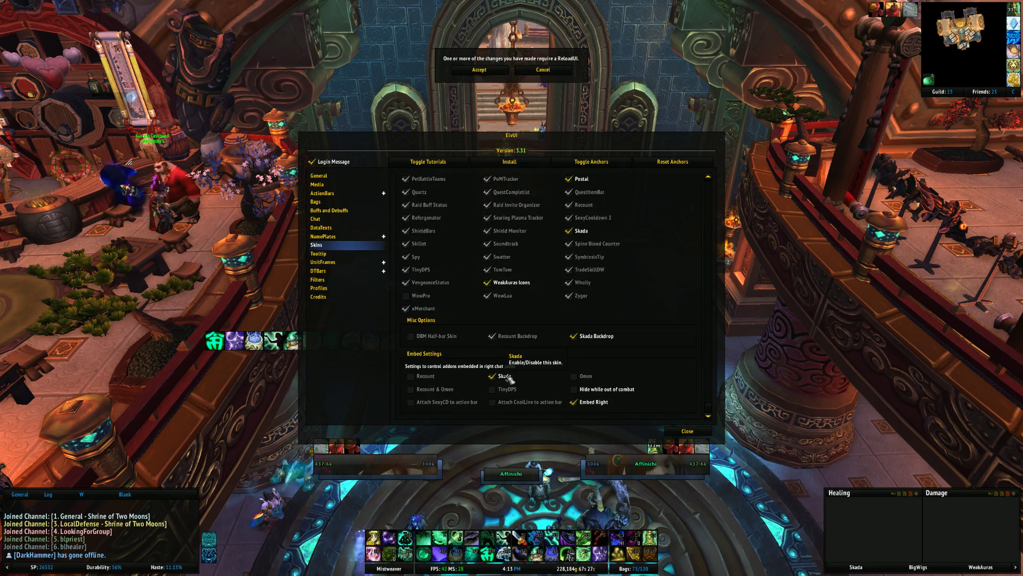
{"action": "left_click", "coordinate": [574, 402]}
{"action": "left_click", "coordinate": [479, 70]}
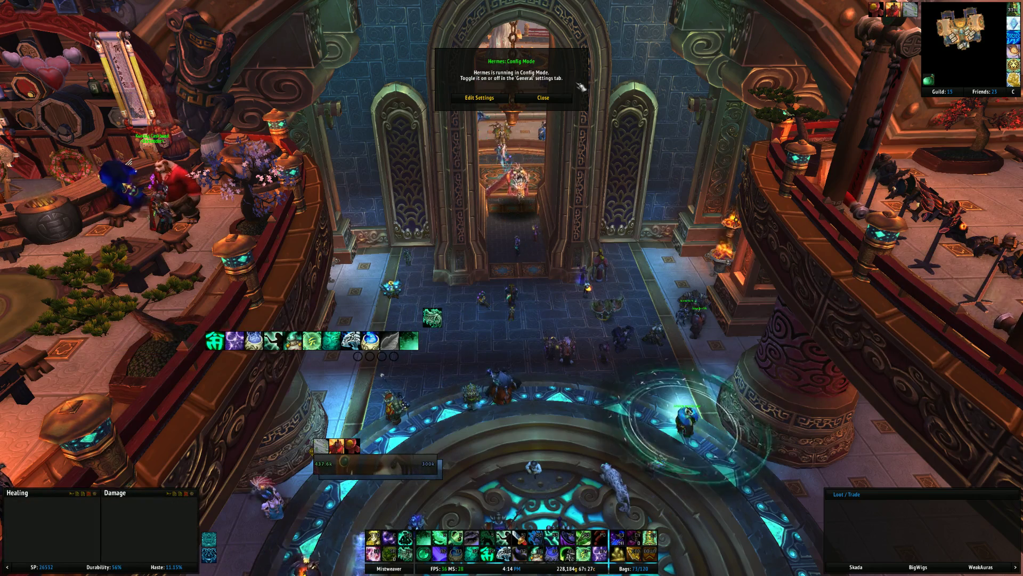
{"action": "left_click", "coordinate": [551, 98]}
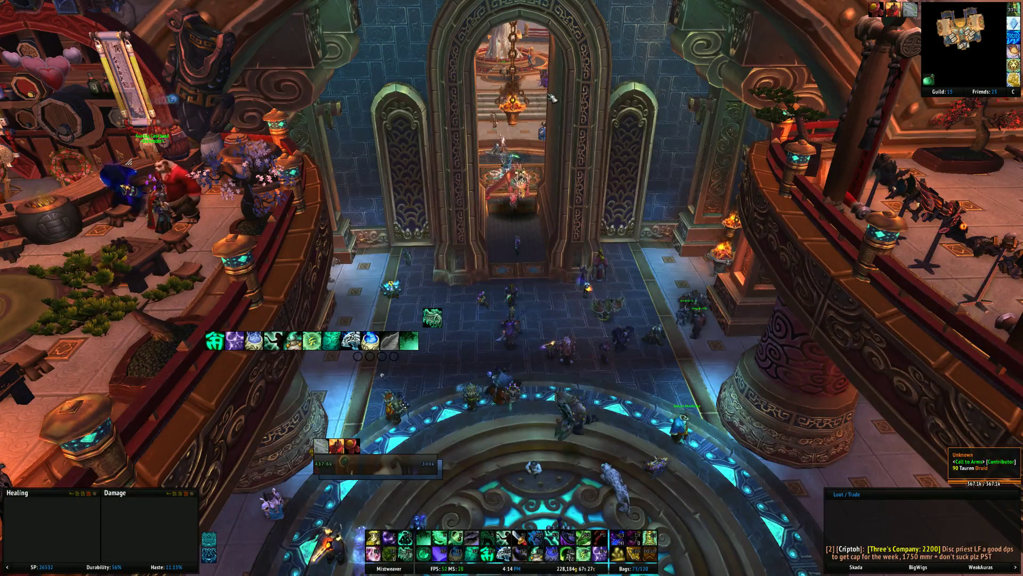
- Enable Embed Right in ElvUI Skins, accept the UI reload, and dismiss the Hermes notice
{"action": "type", "text": "/e"}
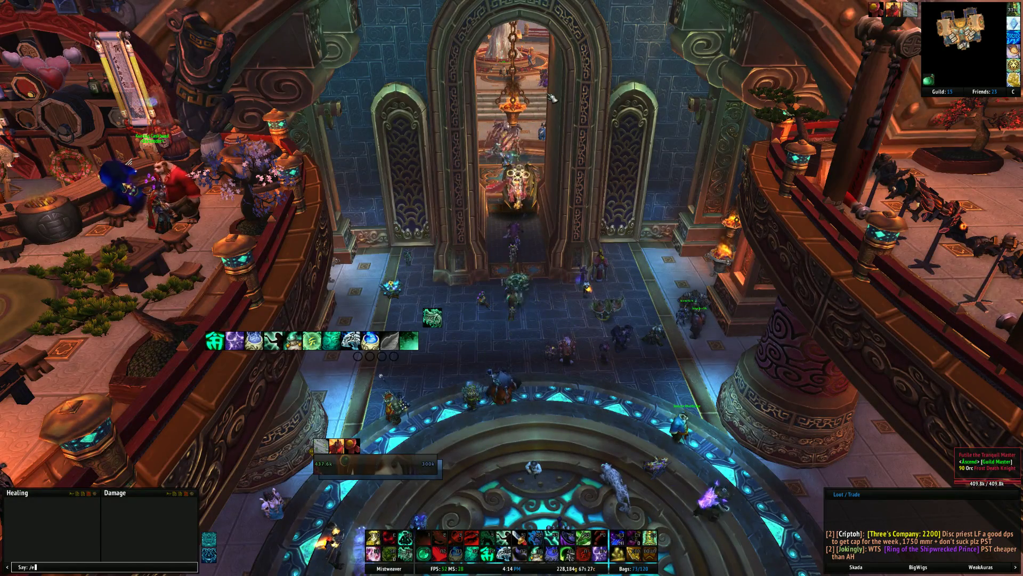
{"action": "type", "text": "c"}
{"action": "key", "text": "Return"}
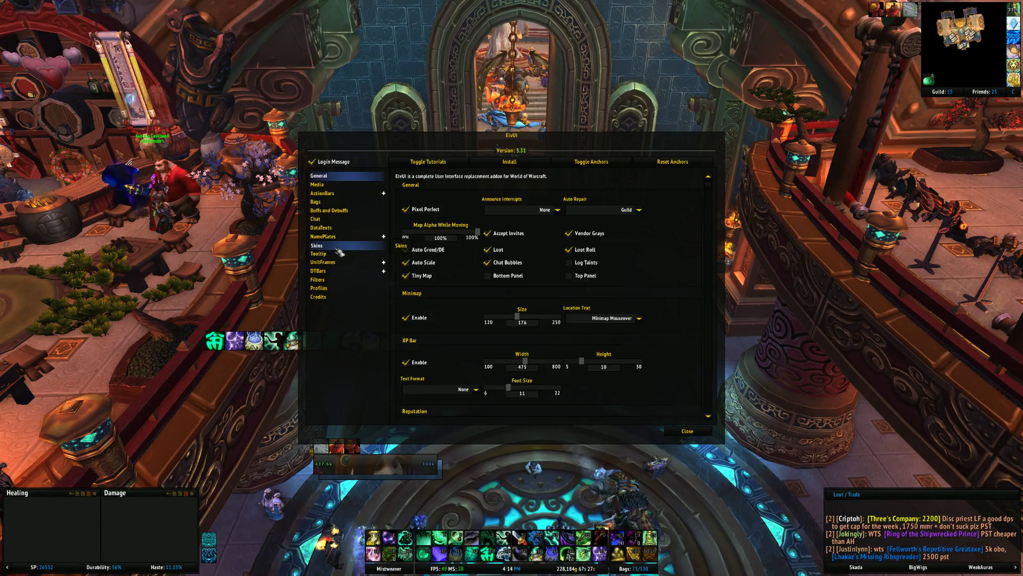
{"action": "left_click", "coordinate": [336, 247]}
{"action": "scroll", "coordinate": [536, 298], "scroll_direction": "down", "scroll_amount": 10}
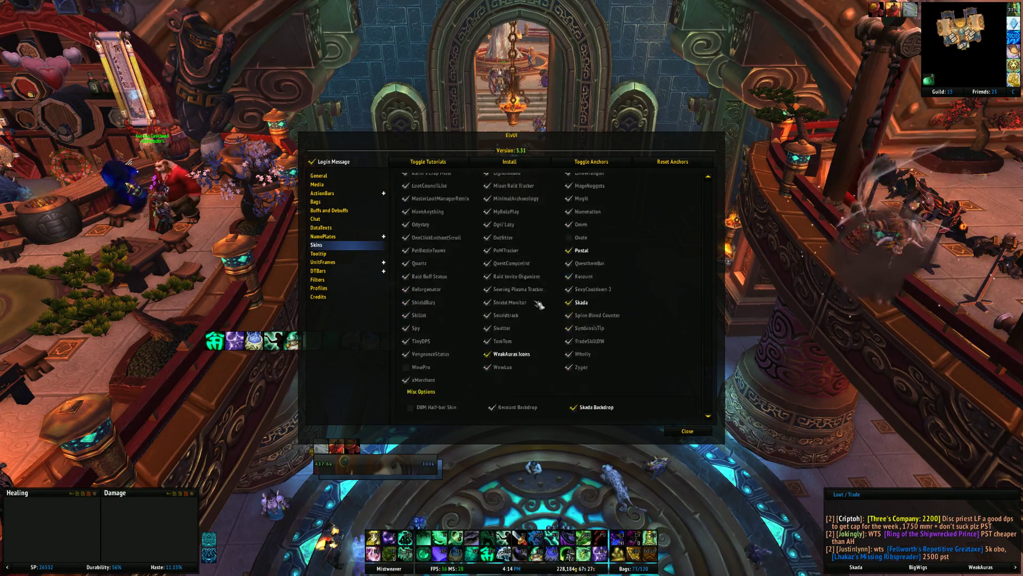
{"action": "scroll", "coordinate": [539, 304], "scroll_direction": "down", "scroll_amount": 3}
{"action": "left_click", "coordinate": [573, 402]}
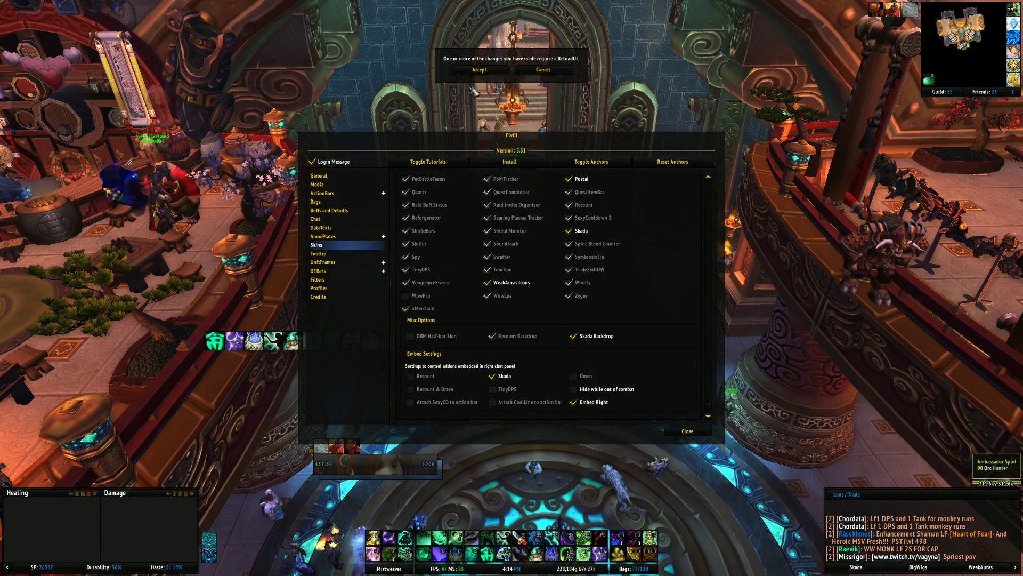
{"action": "left_click", "coordinate": [479, 70]}
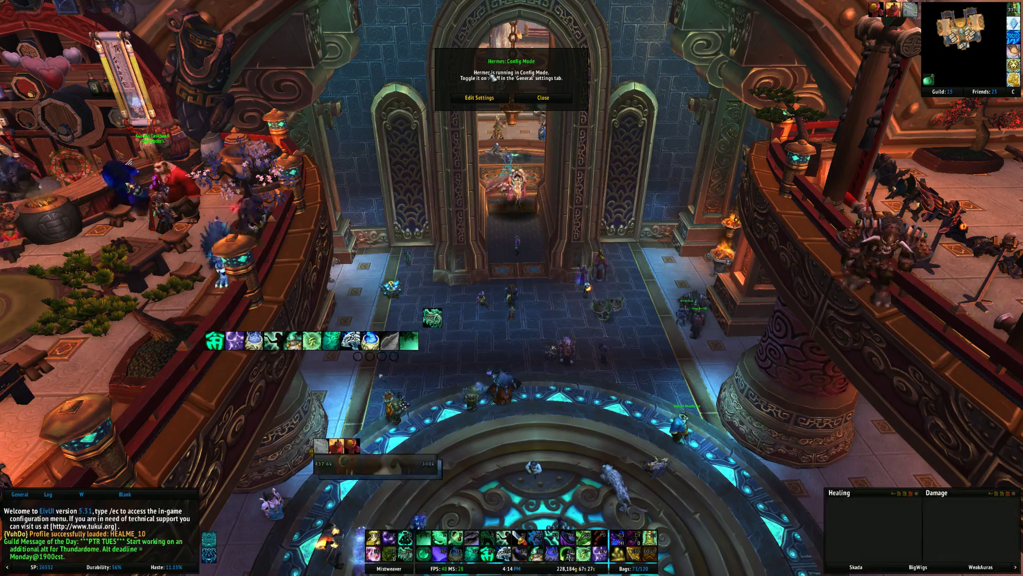
{"action": "left_click", "coordinate": [538, 97]}
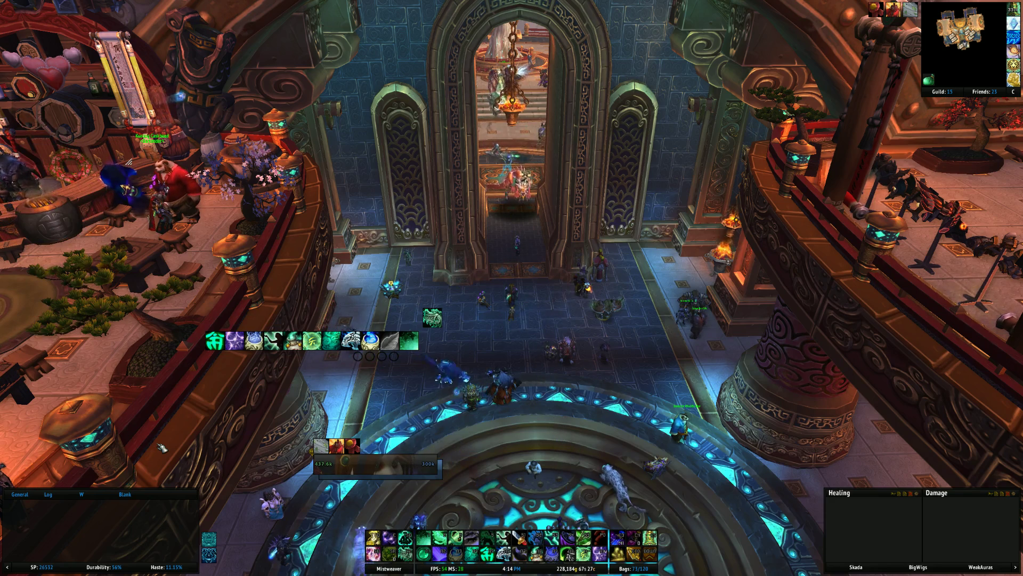
- Reopen ElvUI with /ec and go to UnitFrames > Filters, shifting the window to the right
{"action": "type", "text": "/ec"}
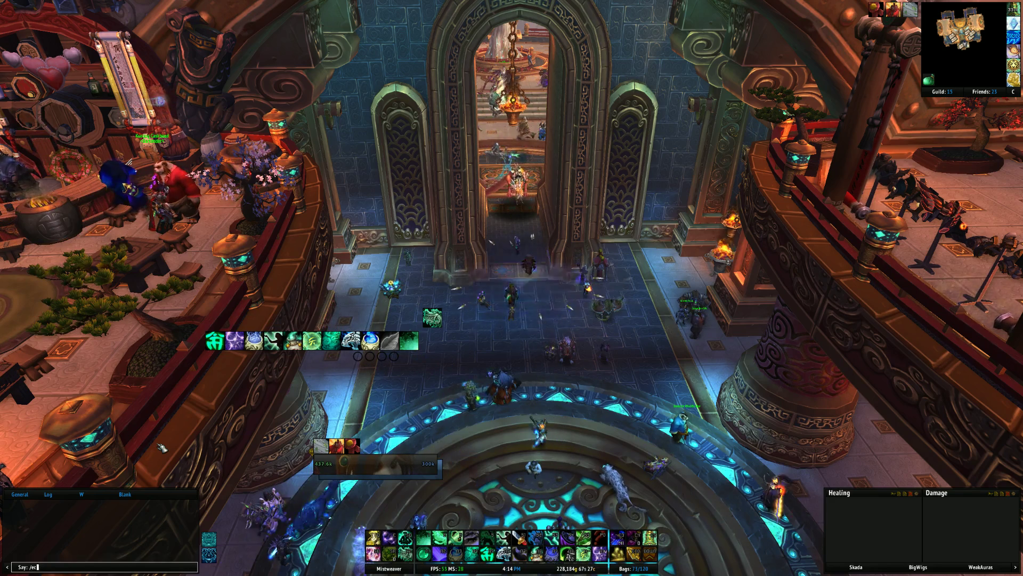
{"action": "key", "text": "Return"}
{"action": "left_click", "coordinate": [323, 262]}
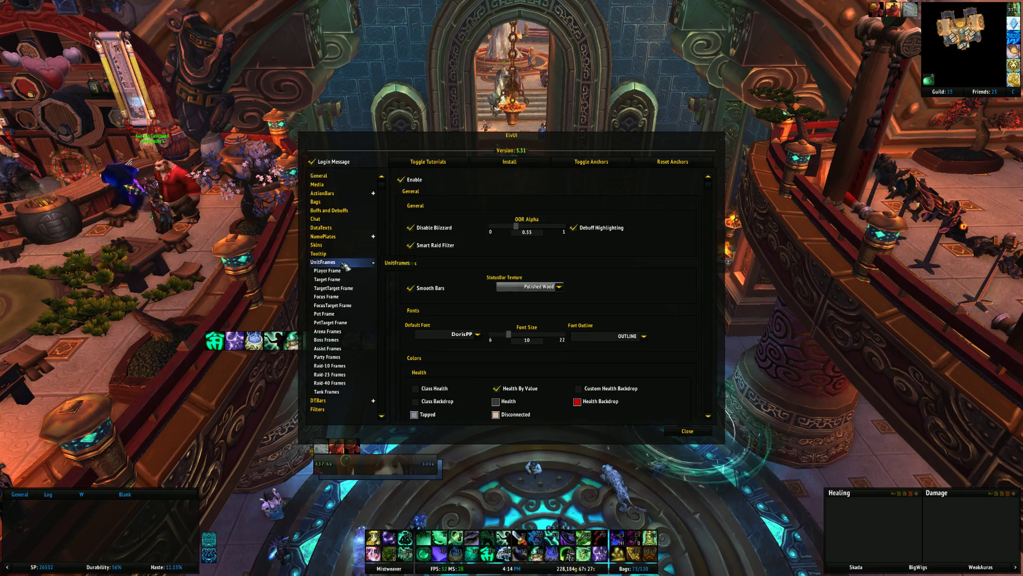
{"action": "left_click_drag", "start_coordinate": [548, 130], "coordinate": [634, 104]}
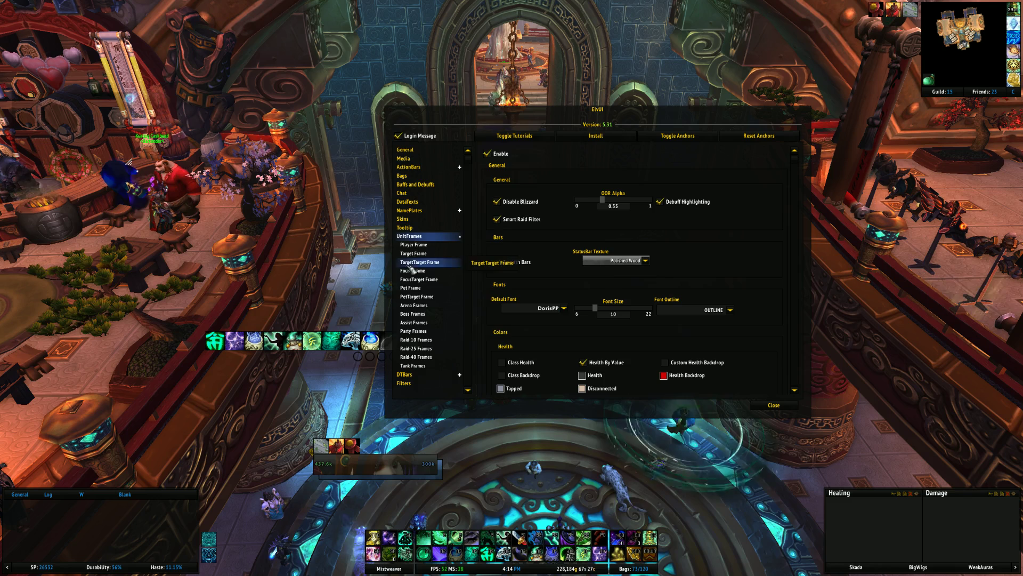
{"action": "scroll", "coordinate": [430, 303], "scroll_direction": "down", "scroll_amount": 2}
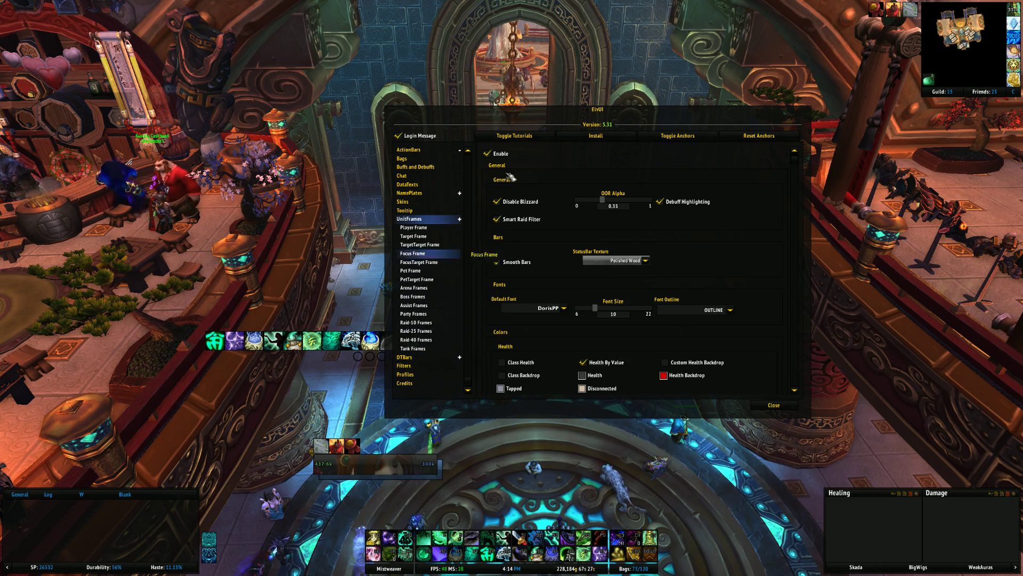
{"action": "left_click", "coordinate": [403, 365]}
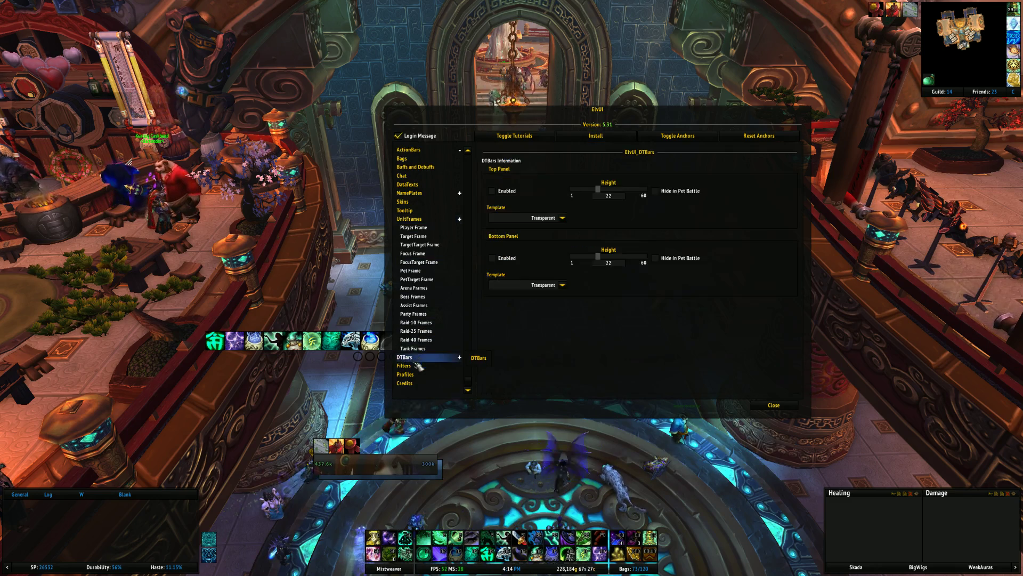
{"action": "left_click_drag", "start_coordinate": [596, 109], "coordinate": [692, 100]}
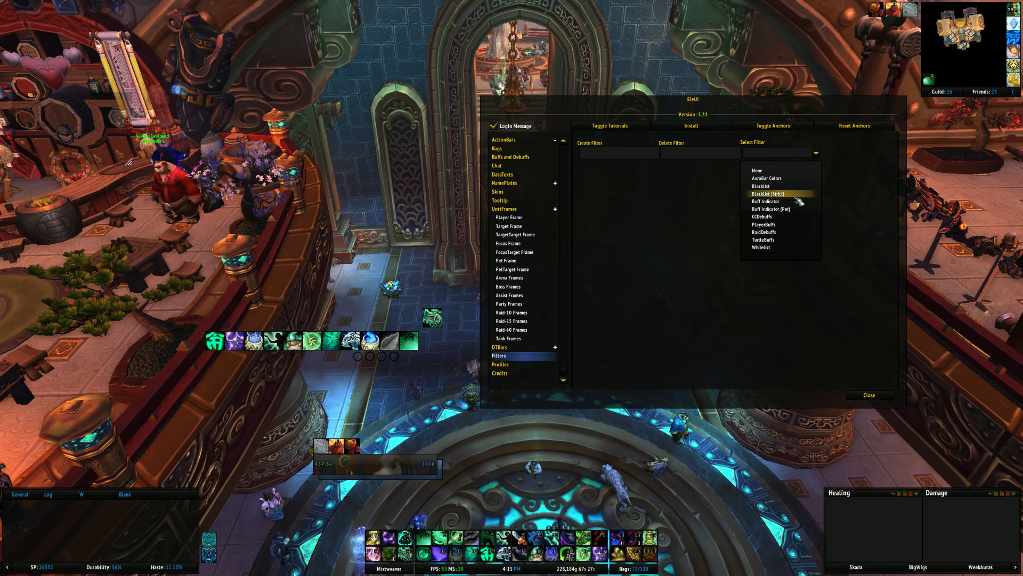
- In the Buff Indicator filter, disable Life Cocoon and enable Renewing Mist anchored TOPLEFT
{"action": "left_click", "coordinate": [791, 203]}
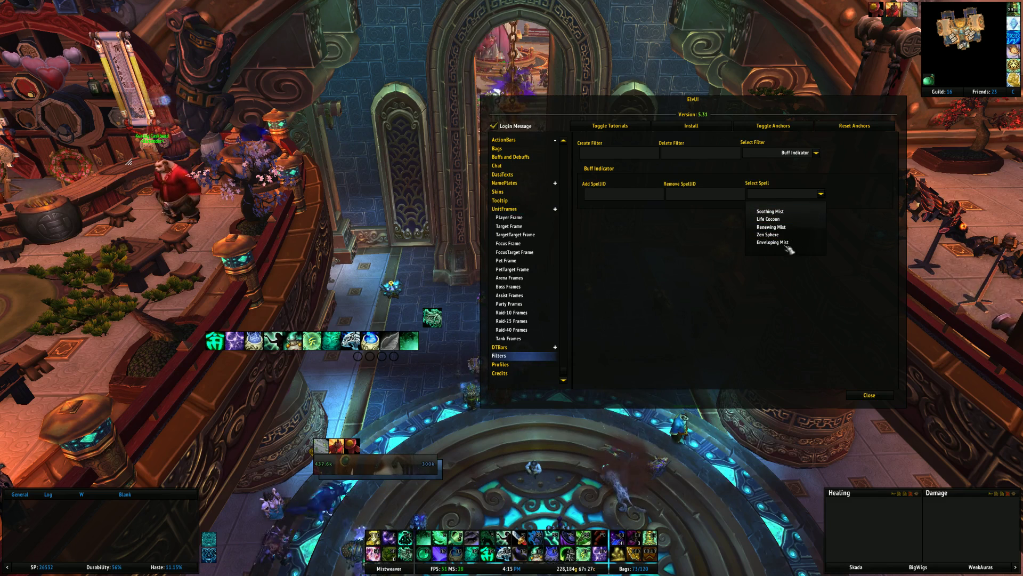
{"action": "left_click", "coordinate": [786, 220]}
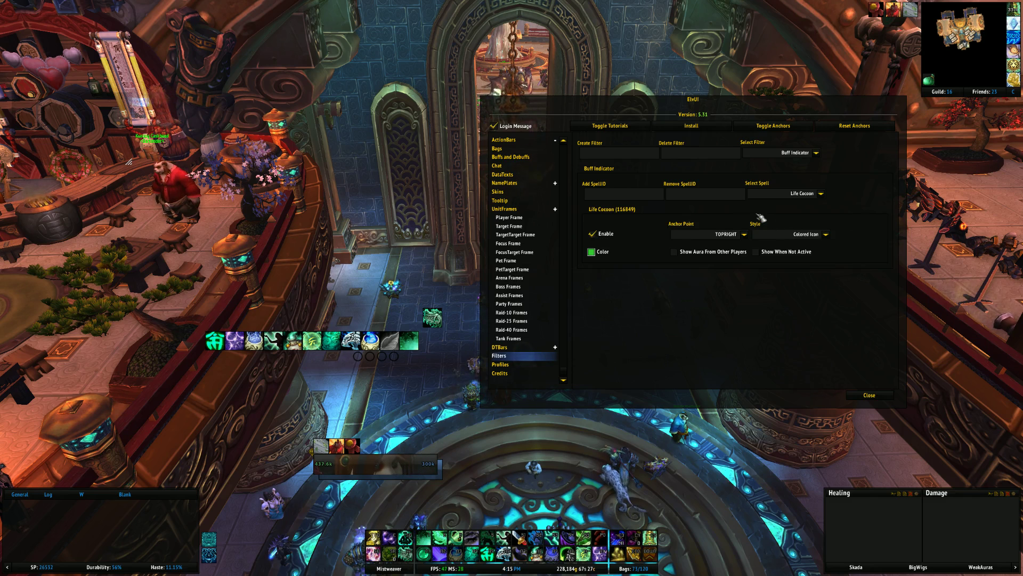
{"action": "left_click", "coordinate": [604, 234]}
{"action": "left_click", "coordinate": [821, 194]}
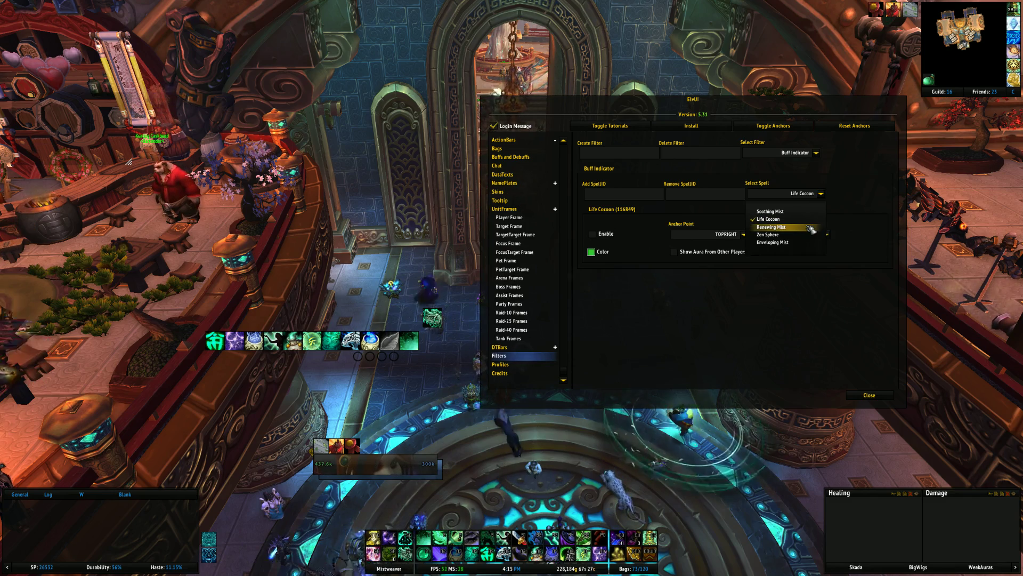
{"action": "left_click", "coordinate": [788, 227]}
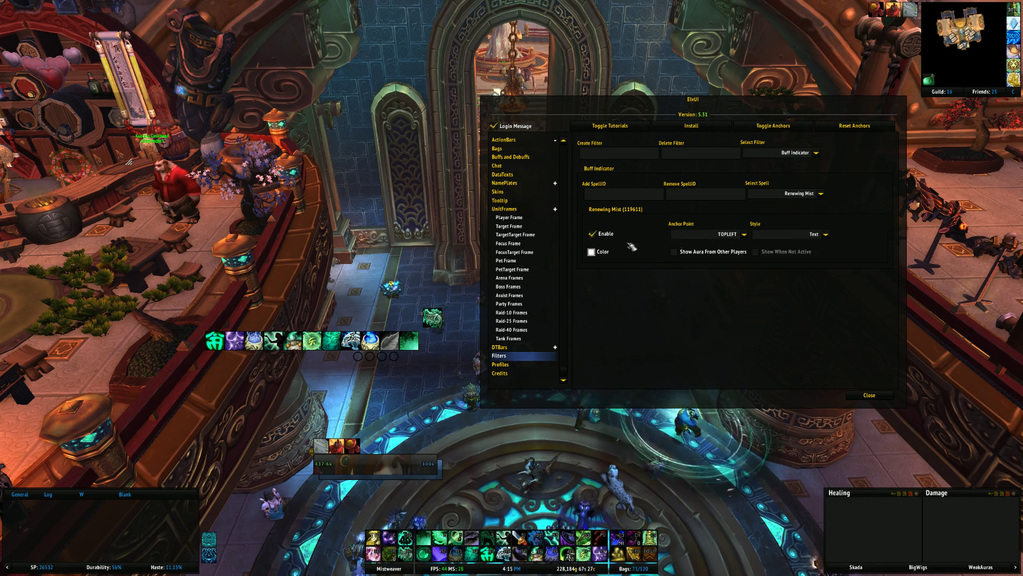
{"action": "left_click", "coordinate": [598, 233]}
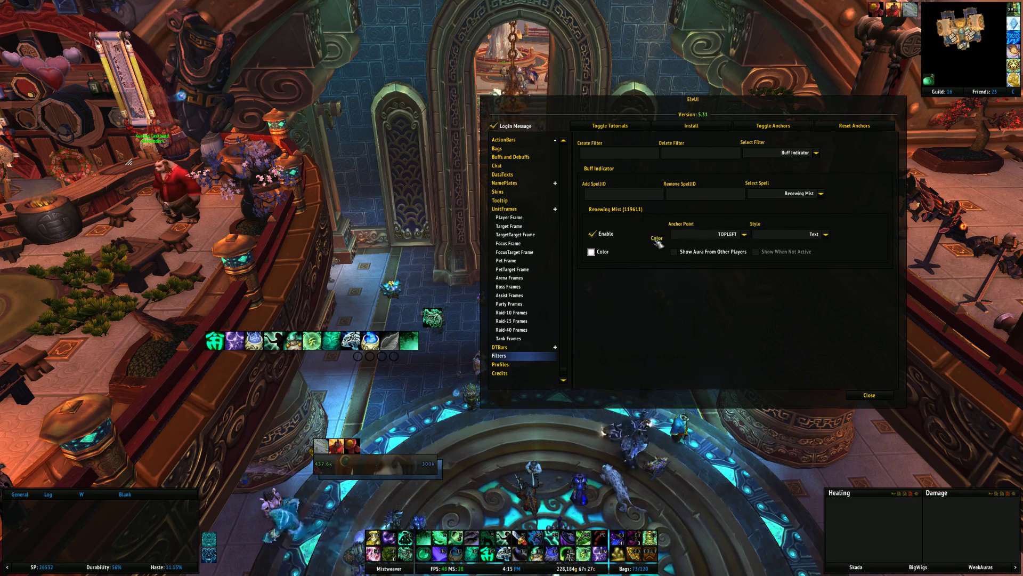
{"action": "left_click", "coordinate": [744, 234]}
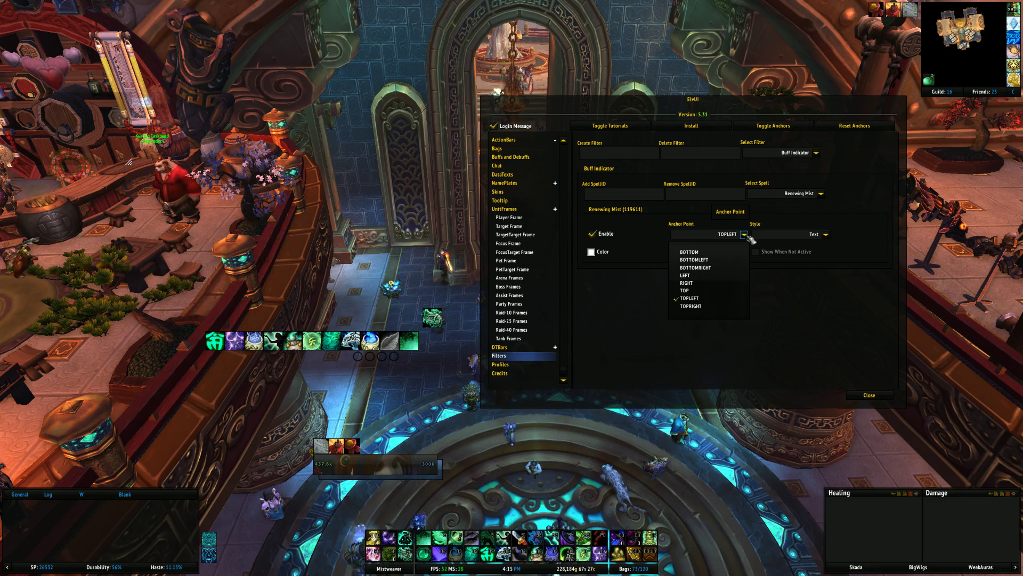
{"action": "left_click", "coordinate": [745, 234]}
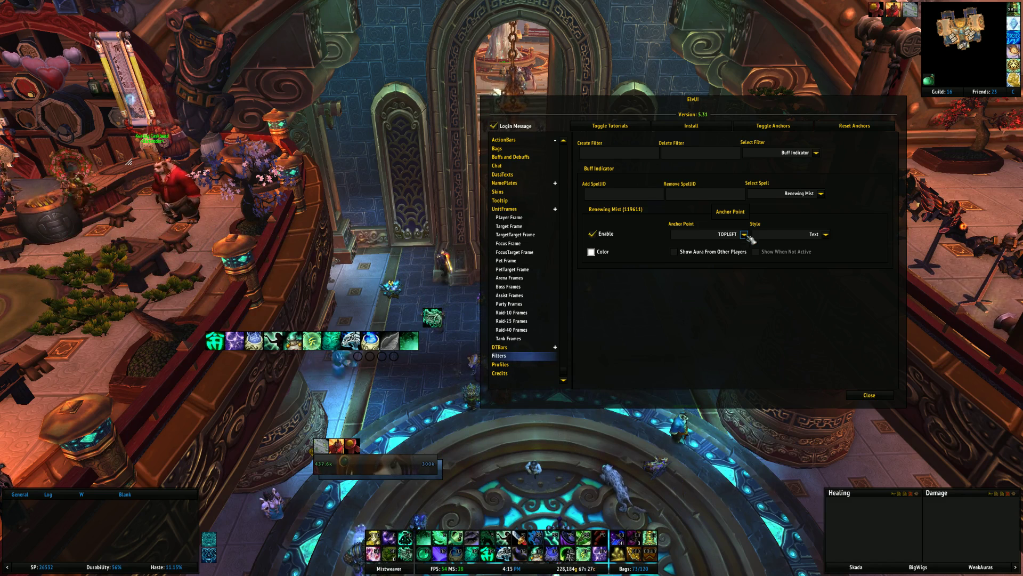
- Keep Renewing Mist with the Text style and bring up the list of available filters
{"action": "left_click", "coordinate": [821, 194]}
{"action": "left_click", "coordinate": [820, 194]}
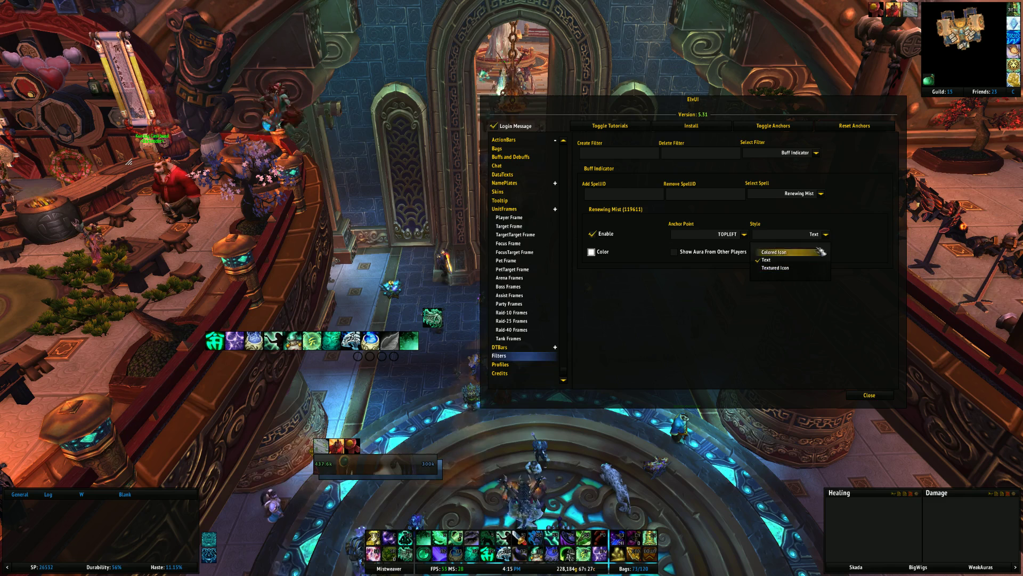
{"action": "left_click", "coordinate": [822, 144]}
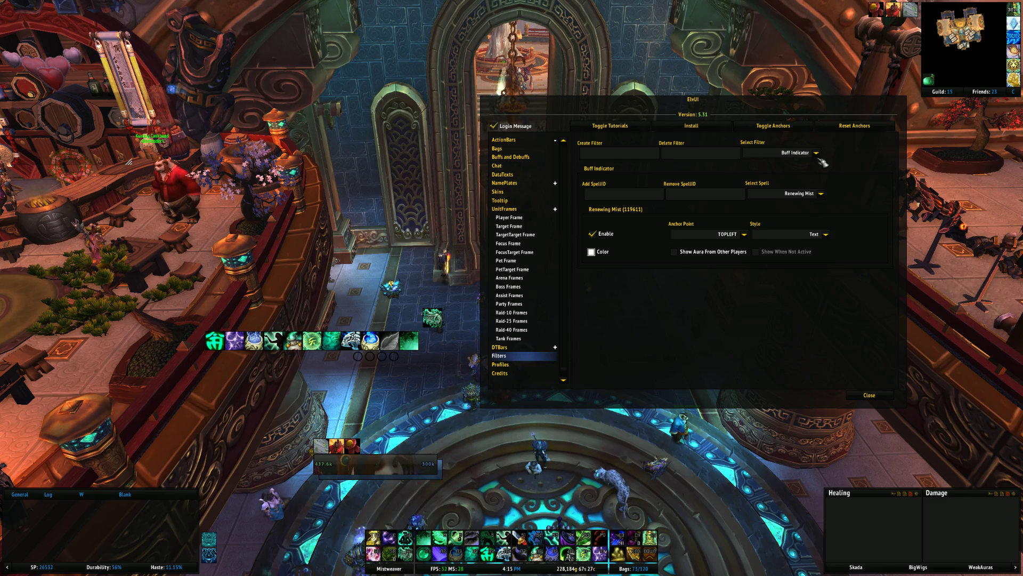
{"action": "left_click", "coordinate": [815, 153]}
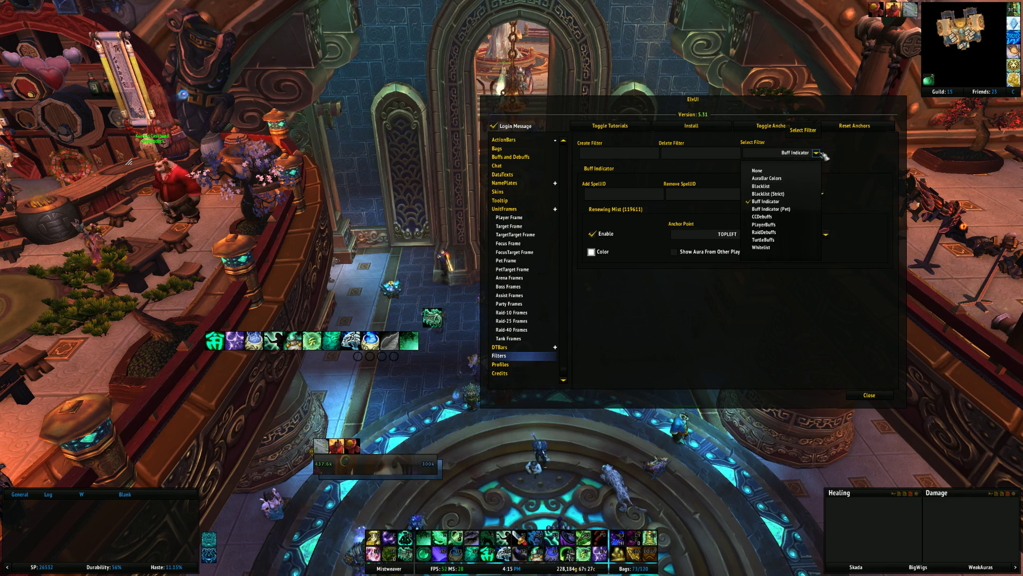
{"action": "left_click", "coordinate": [821, 154]}
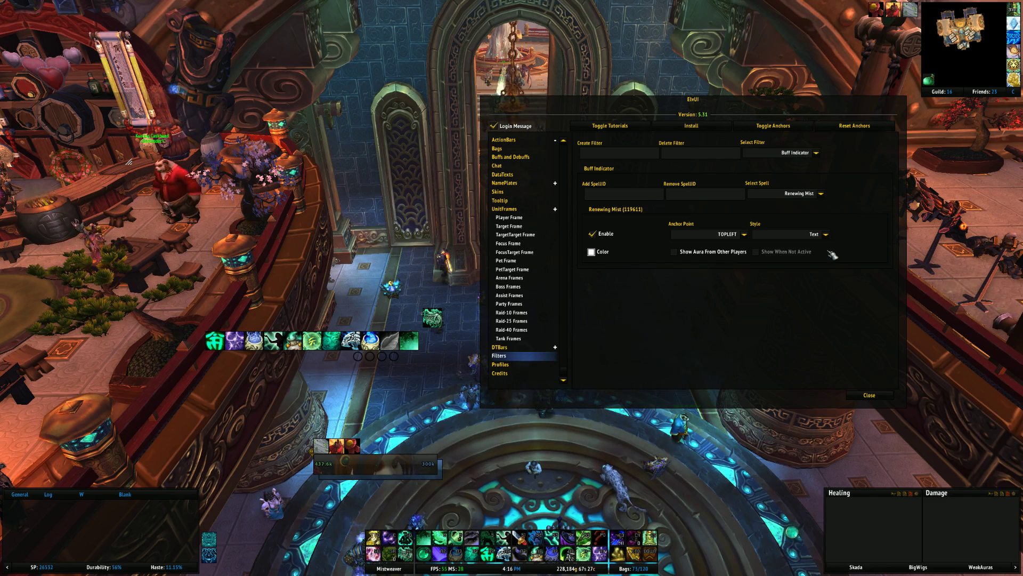
{"action": "left_click", "coordinate": [816, 152]}
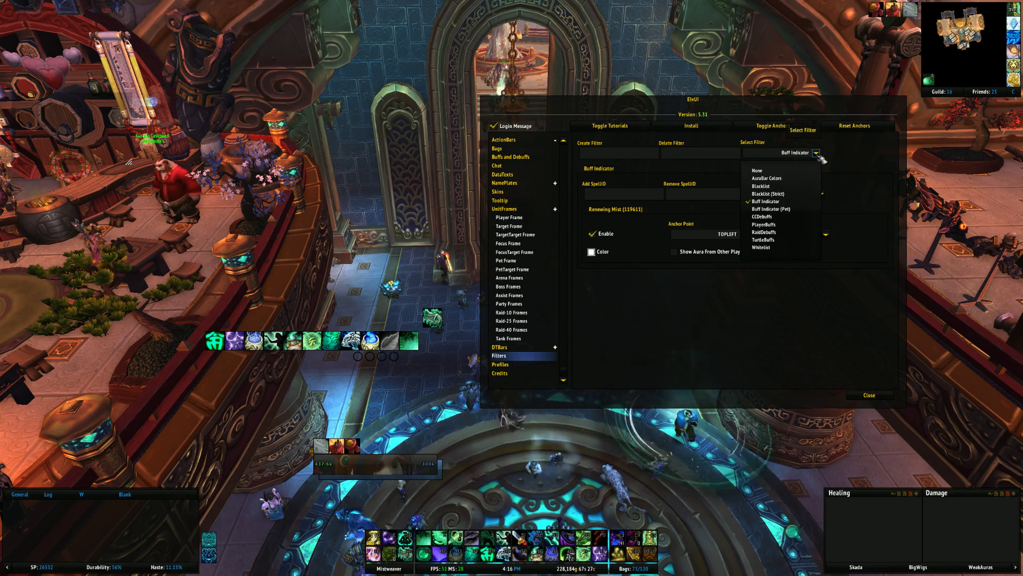
- Switch to the TurtleBuffs filter and view Bone Shield, then Roar of Sacrifice
{"action": "left_click", "coordinate": [768, 240]}
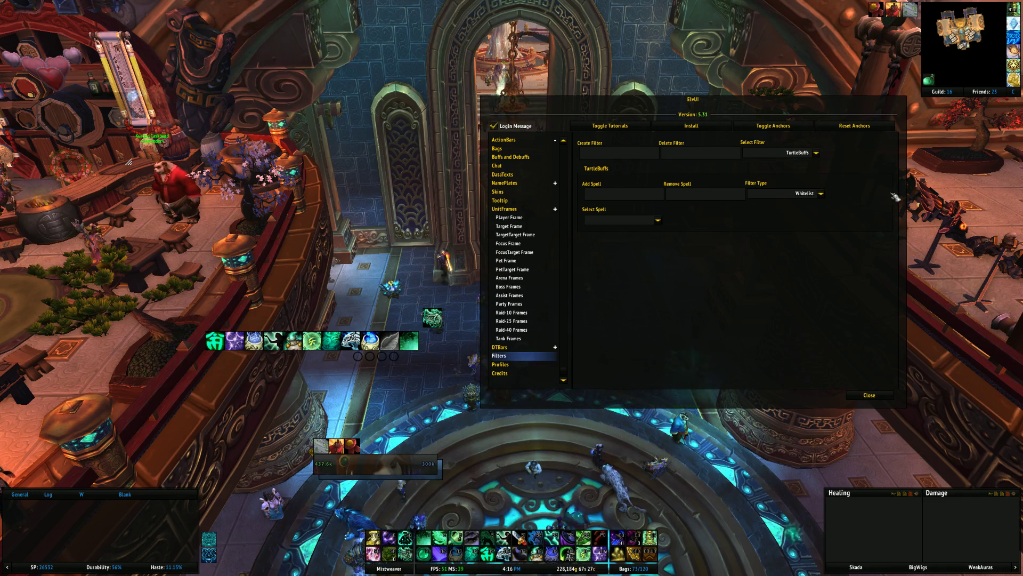
{"action": "left_click", "coordinate": [658, 221]}
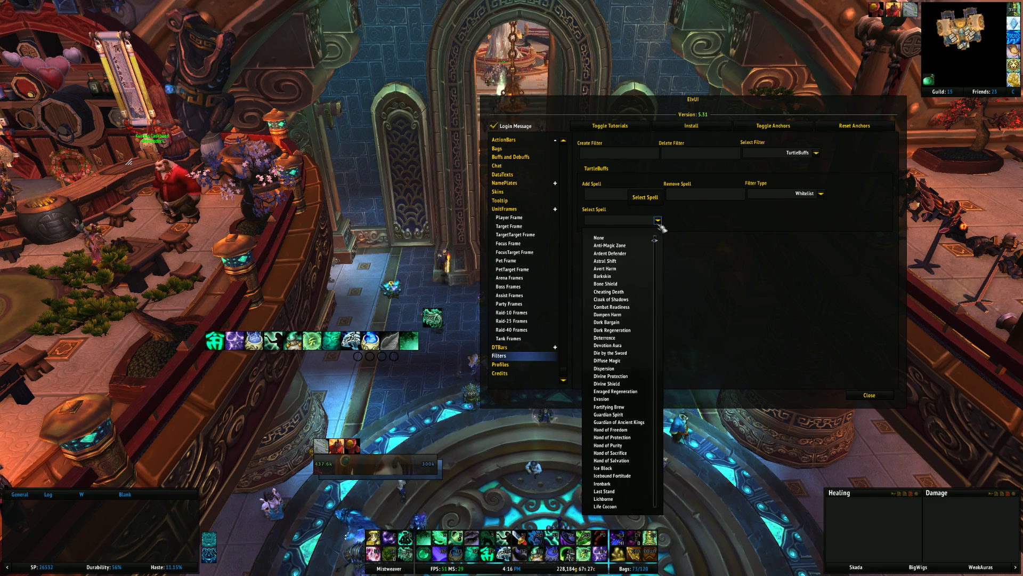
{"action": "left_click", "coordinate": [616, 284]}
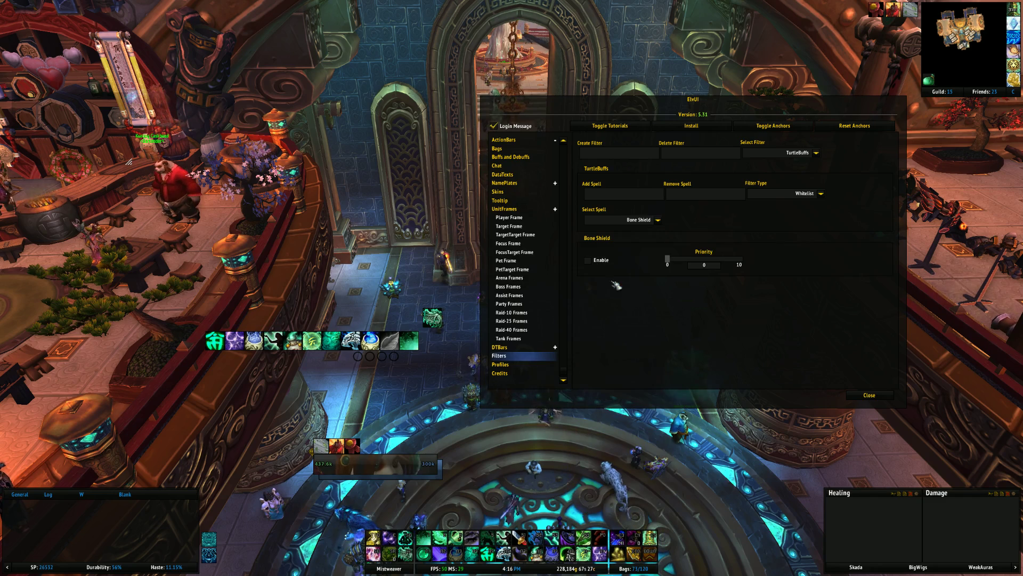
{"action": "left_click", "coordinate": [659, 220]}
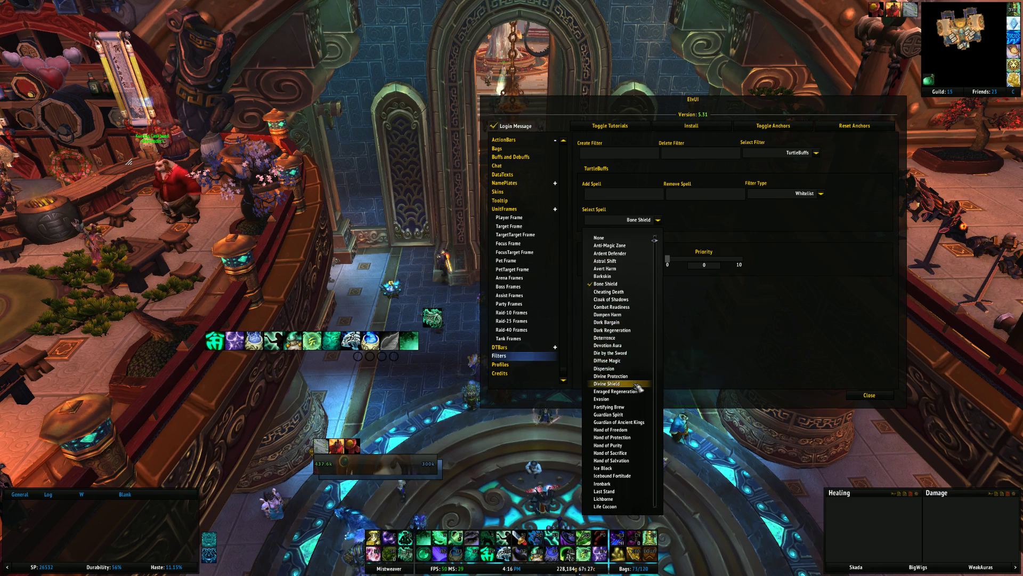
{"action": "scroll", "coordinate": [634, 373], "scroll_direction": "down", "scroll_amount": 5}
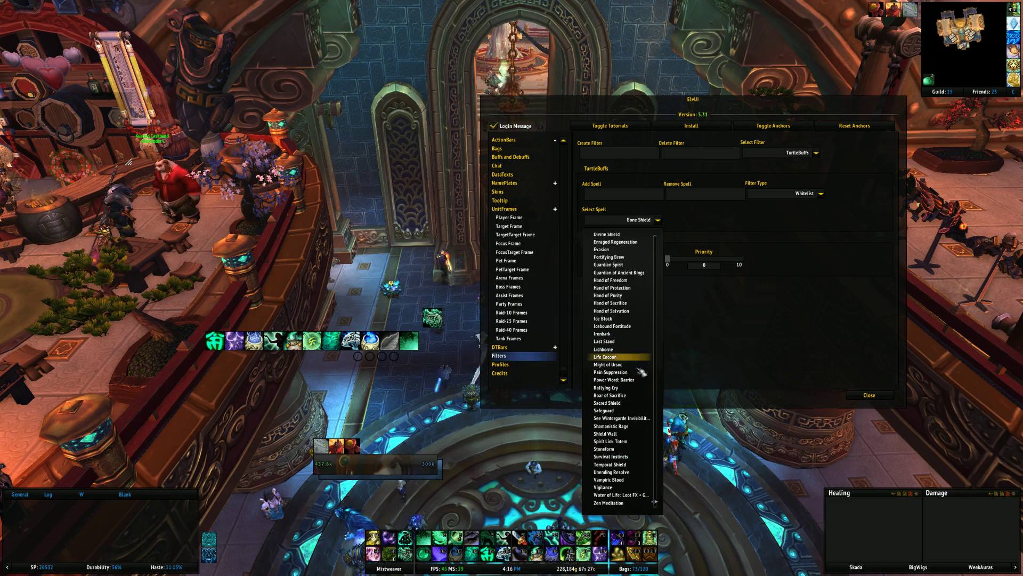
{"action": "left_click", "coordinate": [611, 395]}
- Select Sacred Shield and move its priority to 10, then back to 0
{"action": "left_click", "coordinate": [658, 219]}
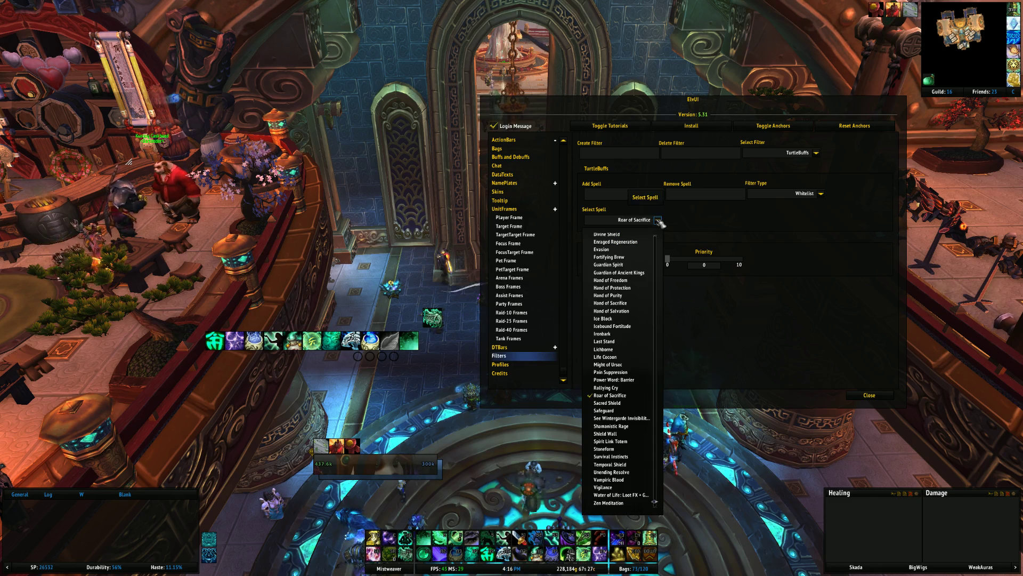
{"action": "left_click", "coordinate": [611, 404]}
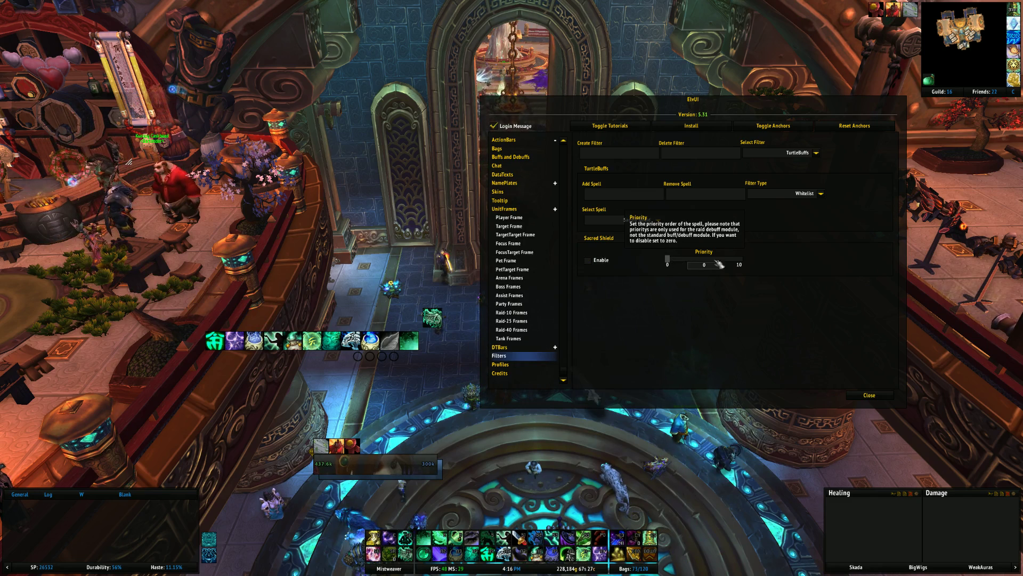
{"action": "left_click", "coordinate": [741, 259]}
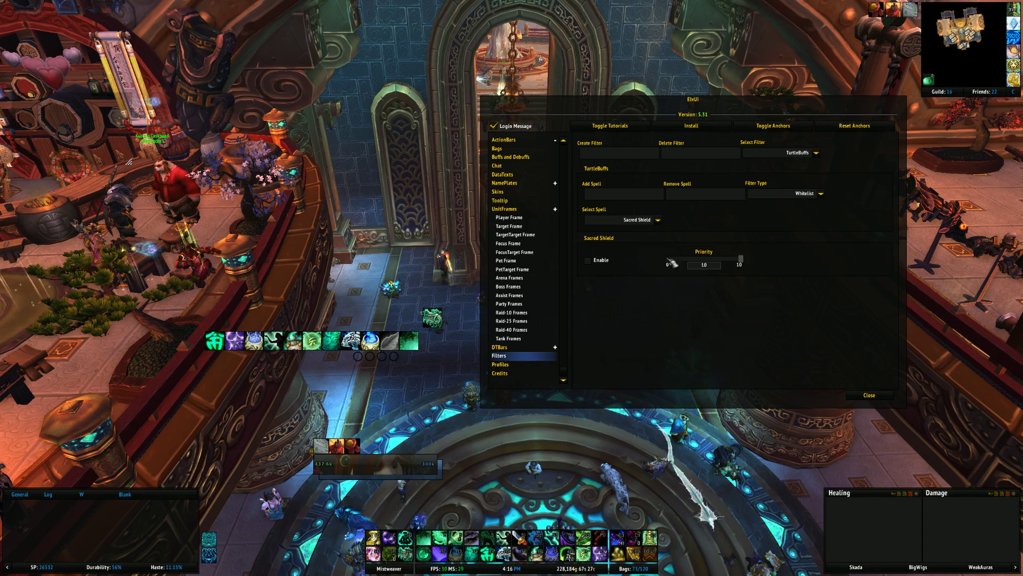
{"action": "left_click", "coordinate": [665, 261]}
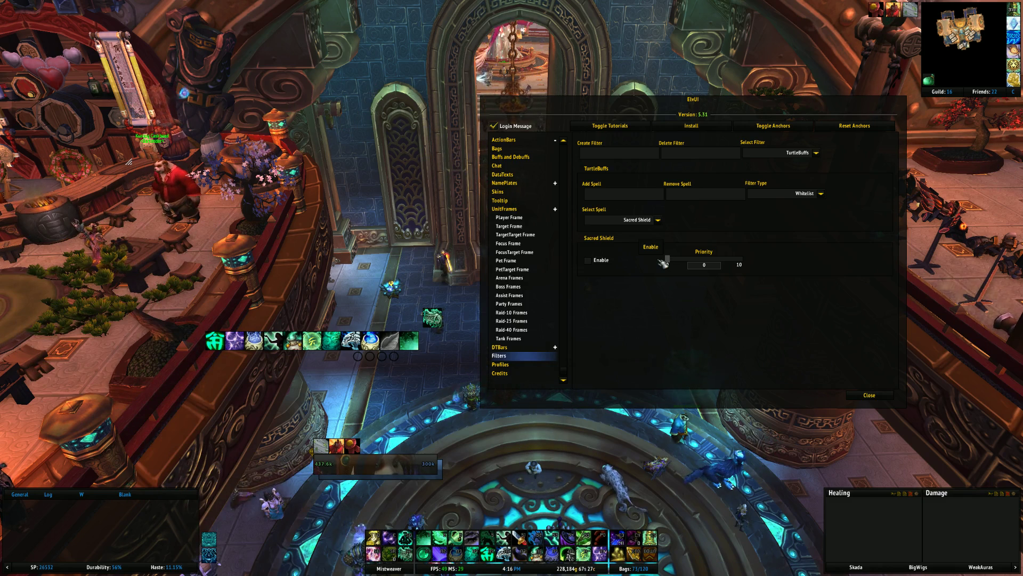
- Open Raid-25 Frames settings and display the test raid frames grid
{"action": "left_click", "coordinate": [524, 323]}
{"action": "left_click_drag", "start_coordinate": [700, 101], "coordinate": [824, 98]}
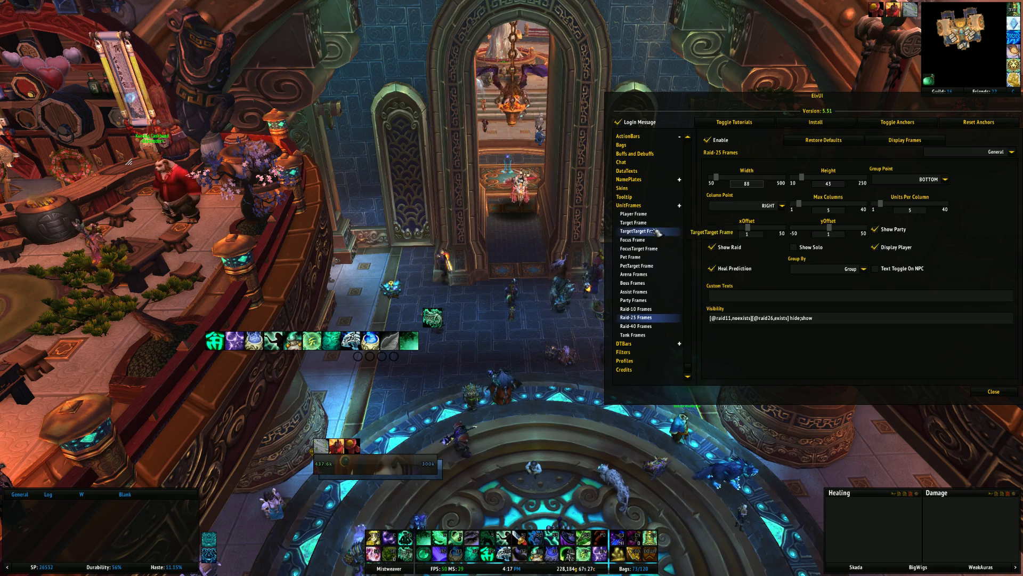
{"action": "left_click", "coordinate": [906, 140]}
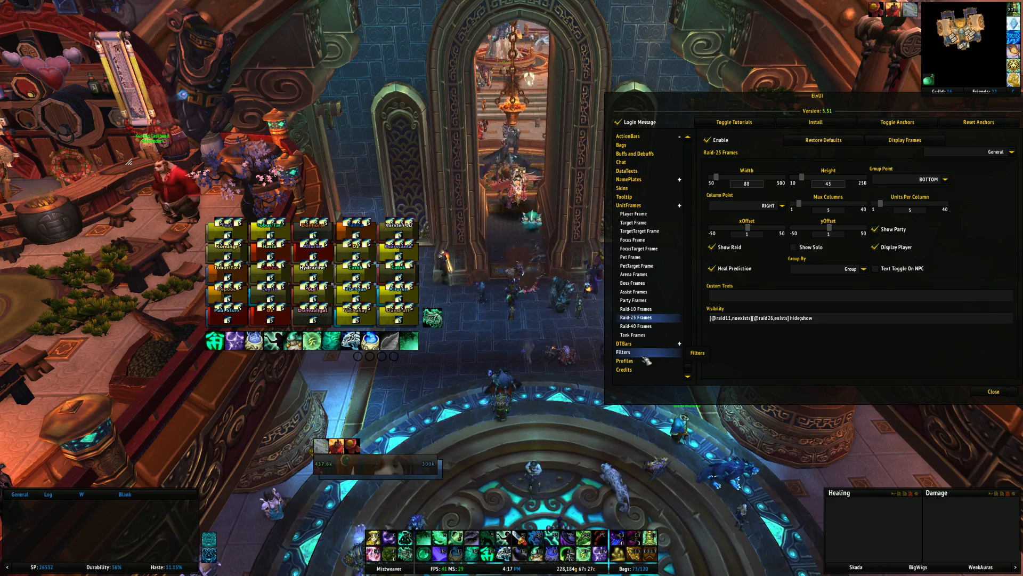
- Return to the Filters page, keeping Sacred Shield selected in the spell list
{"action": "left_click", "coordinate": [644, 356]}
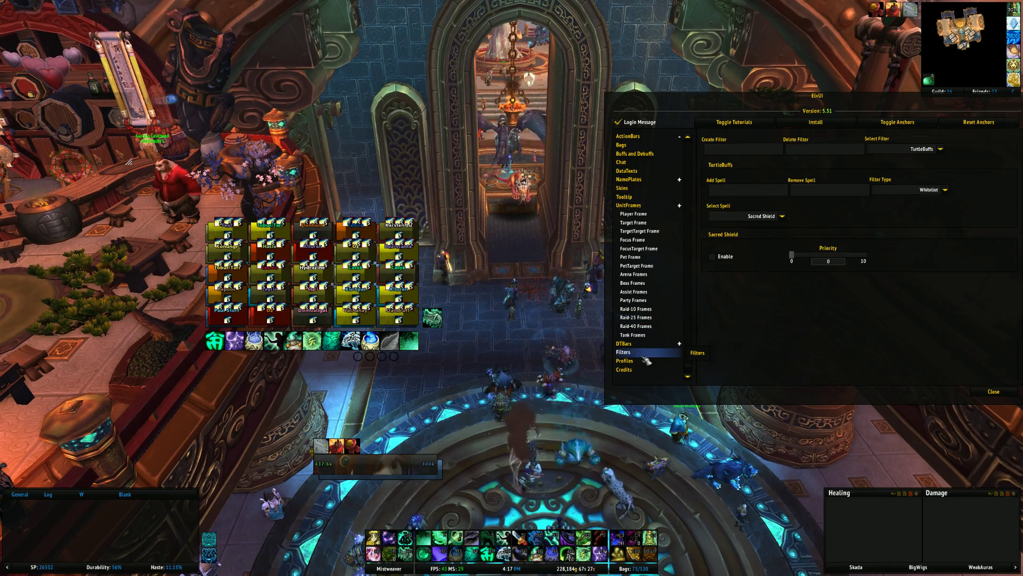
{"action": "left_click", "coordinate": [782, 216]}
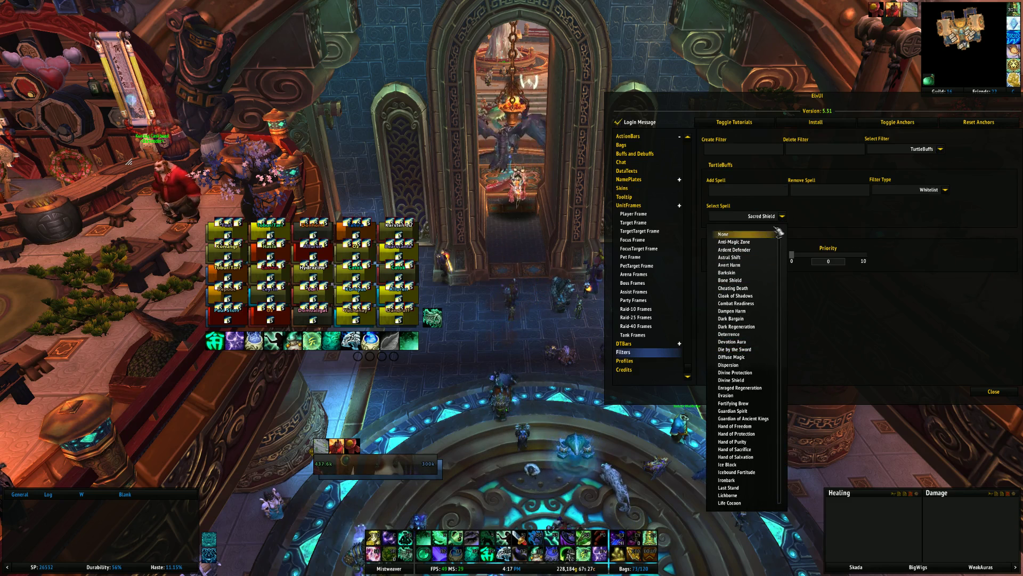
{"action": "left_click", "coordinate": [767, 250]}
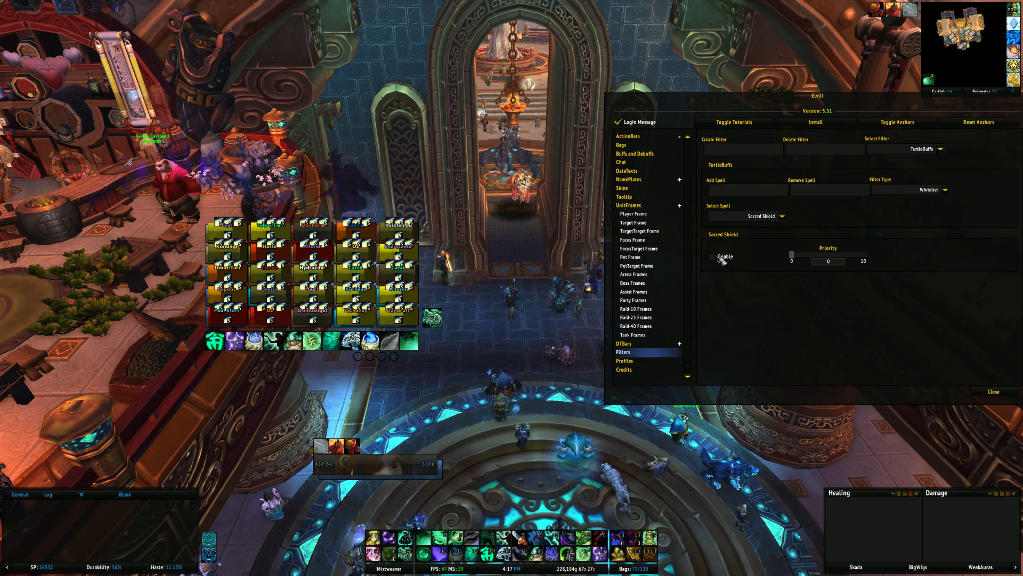
- Go to Raid-40 Frames, display the 40-player test frames, then hide them
{"action": "left_click", "coordinate": [661, 318]}
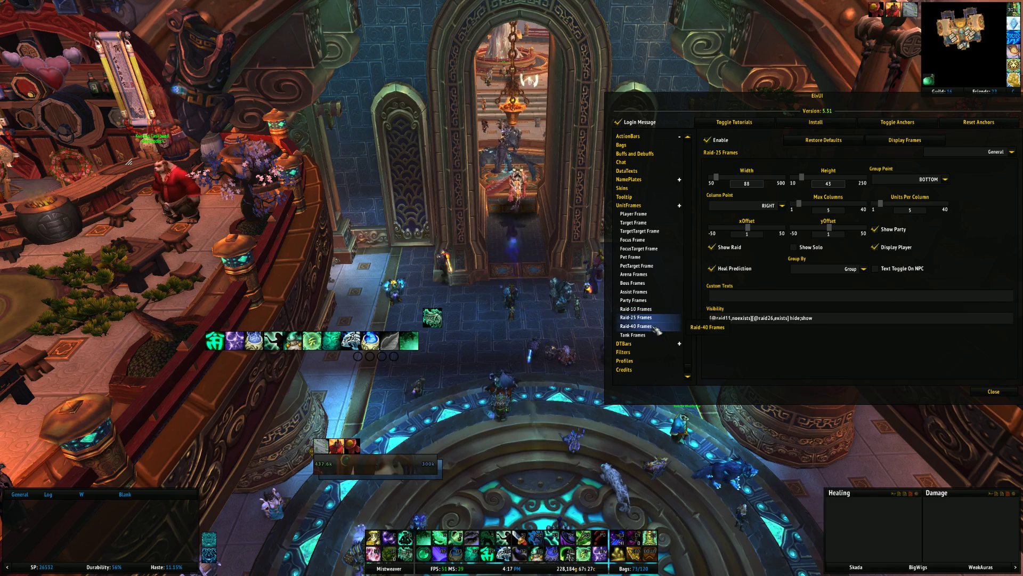
{"action": "left_click", "coordinate": [661, 326]}
{"action": "left_click", "coordinate": [928, 141]}
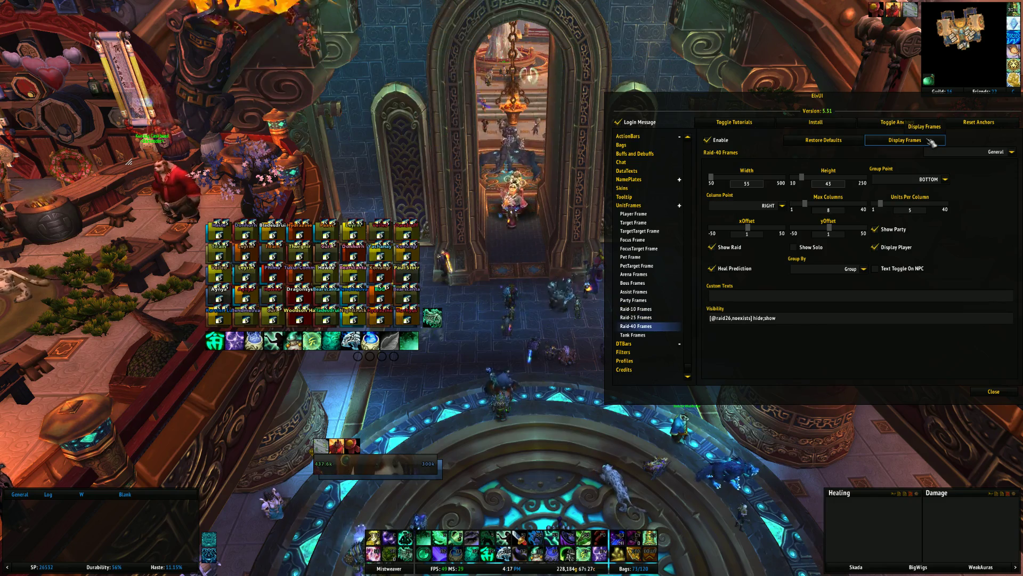
{"action": "left_click", "coordinate": [929, 141]}
- Open Party Frames settings and toggle the test party frames on and off
{"action": "left_click", "coordinate": [633, 300]}
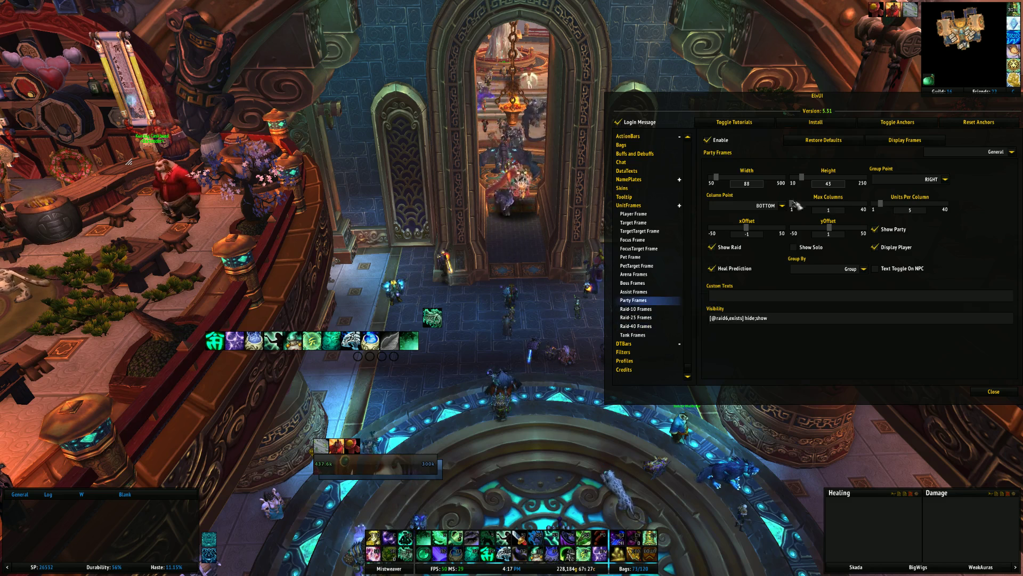
{"action": "left_click", "coordinate": [882, 144]}
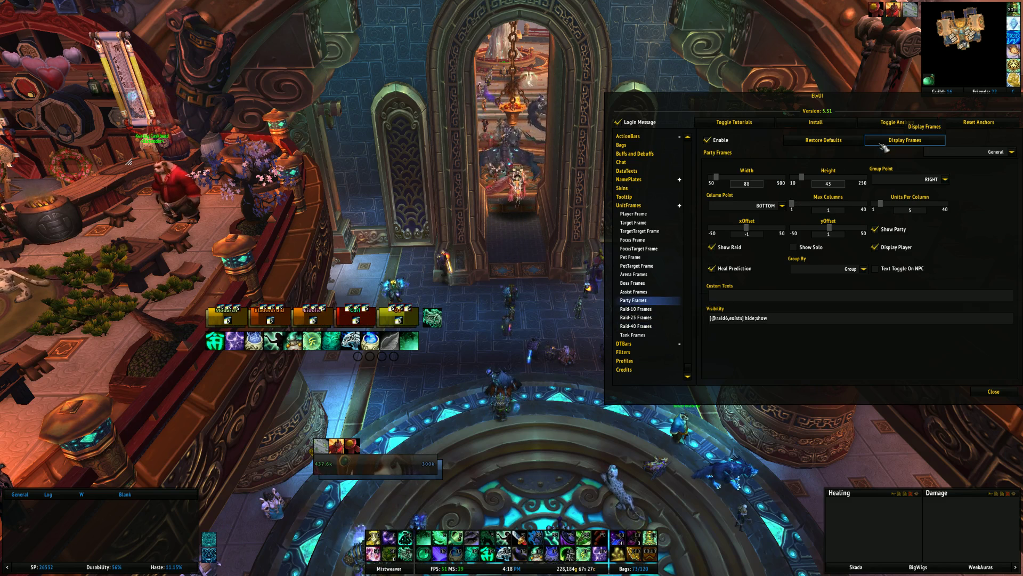
{"action": "left_click", "coordinate": [882, 145]}
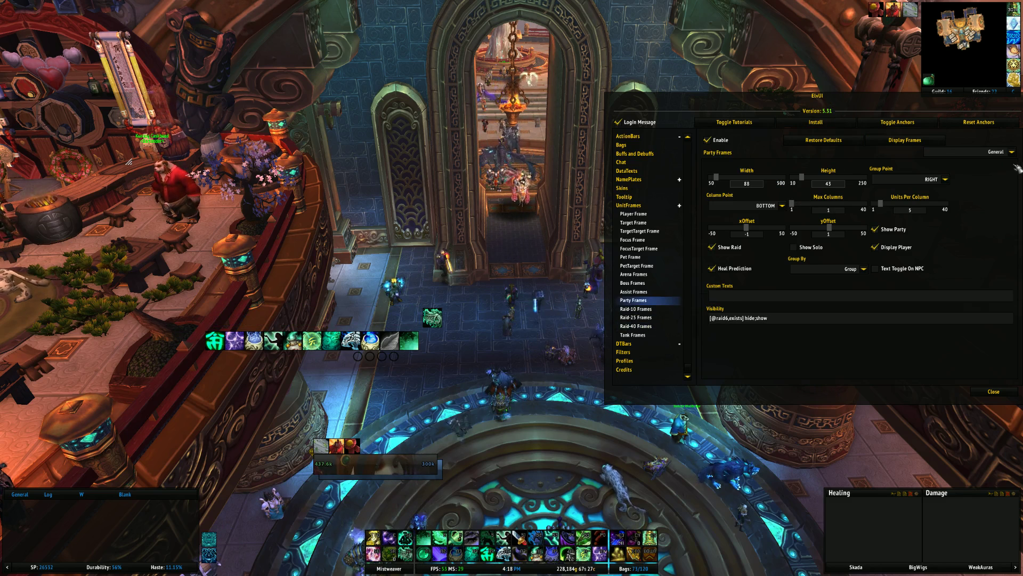
- Switch to the party frames' Raid Icon section and show its position choices
{"action": "left_click", "coordinate": [1013, 151]}
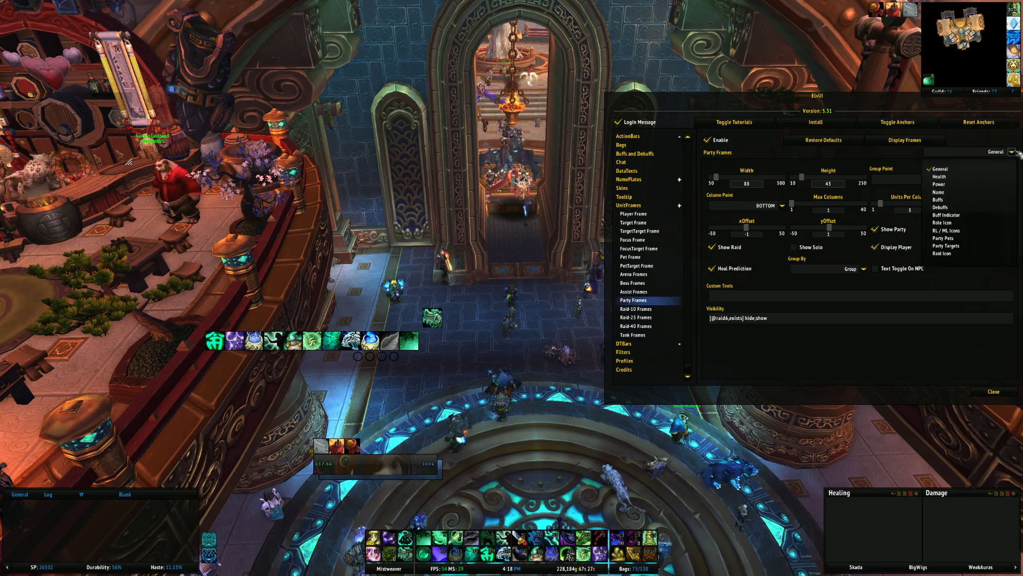
{"action": "left_click", "coordinate": [971, 254]}
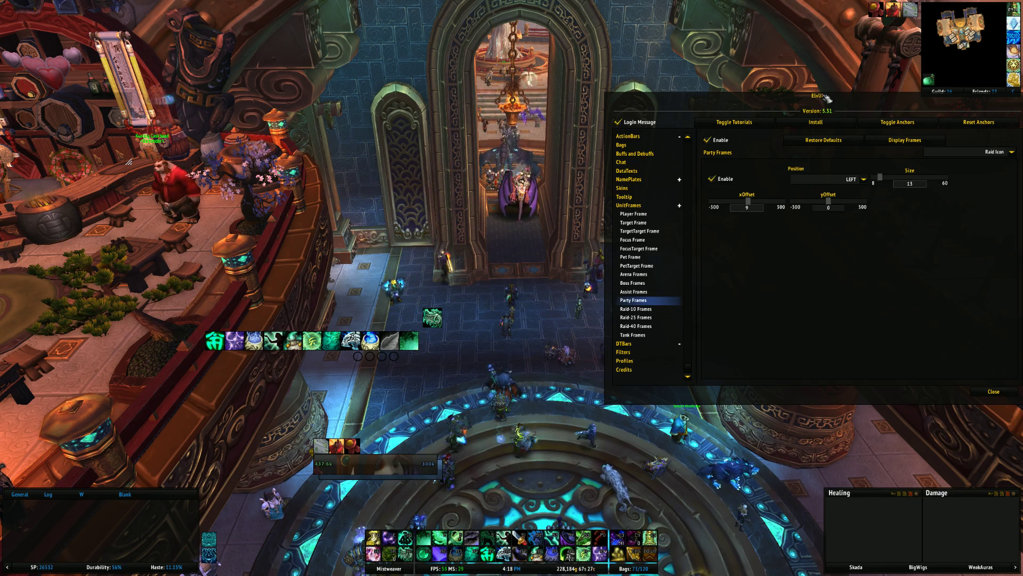
{"action": "left_click_drag", "start_coordinate": [826, 99], "coordinate": [750, 91]}
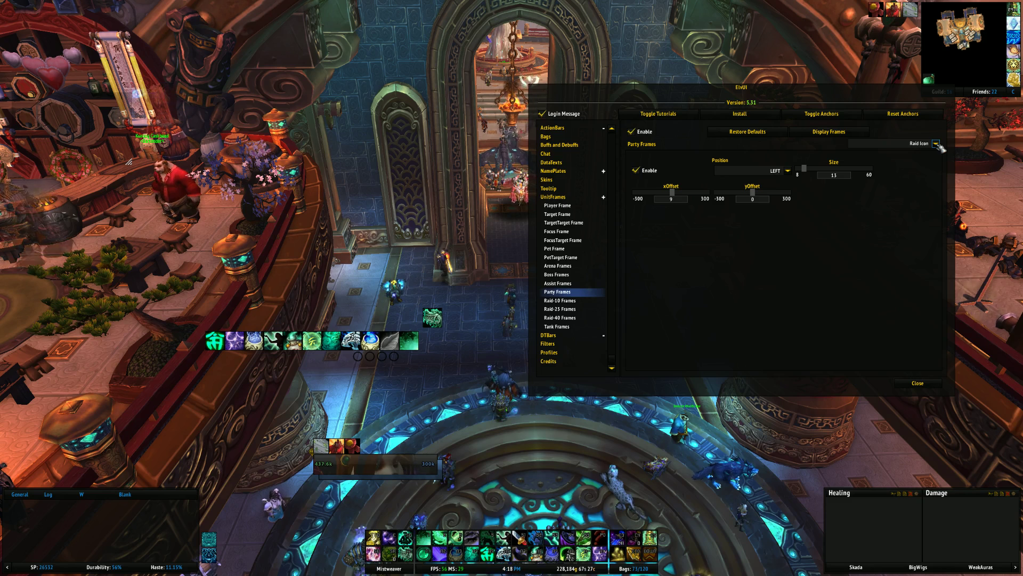
{"action": "left_click", "coordinate": [788, 171]}
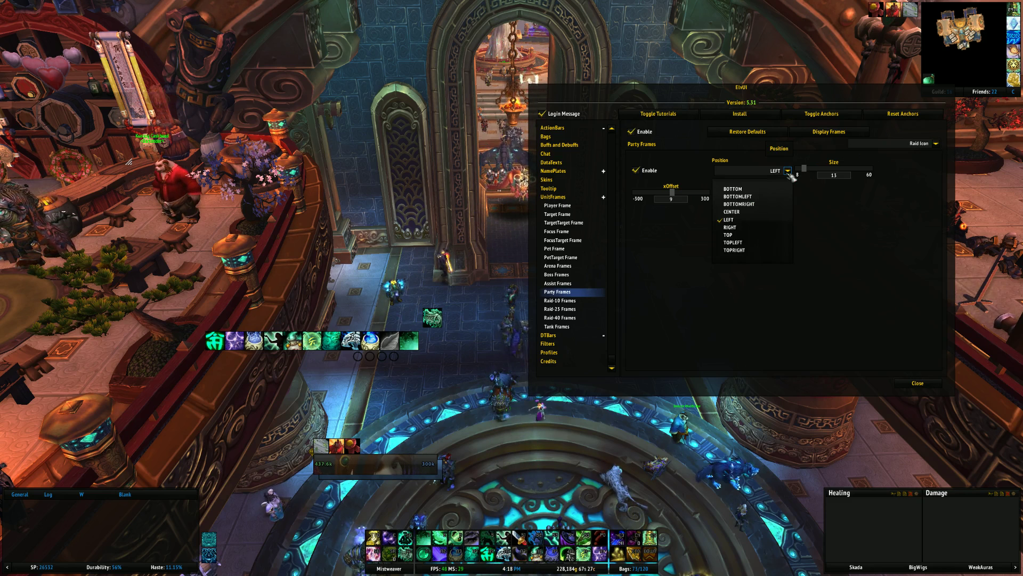